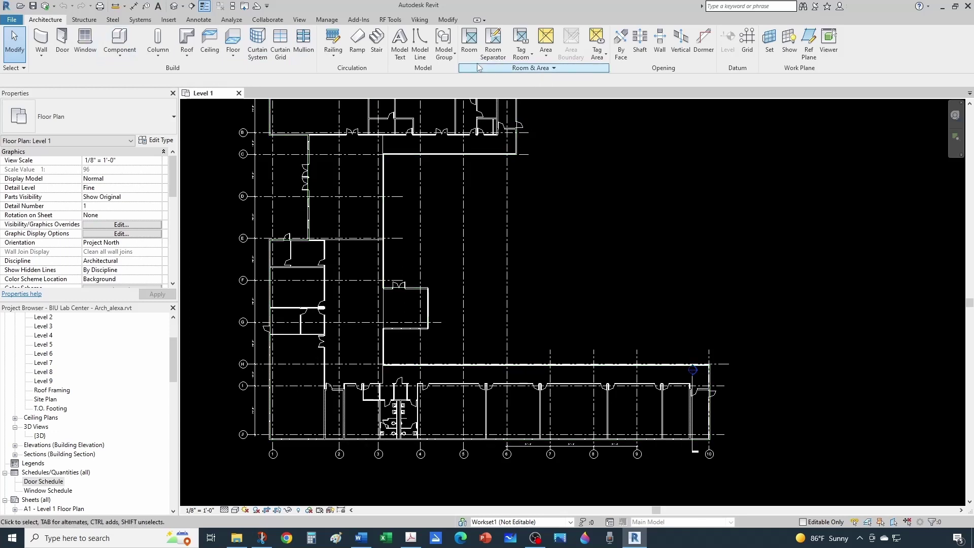
Step: Place a tagged room in the narrow enclosed space beside grid 10 on the Level 1 floor plan
left_click(473, 41)
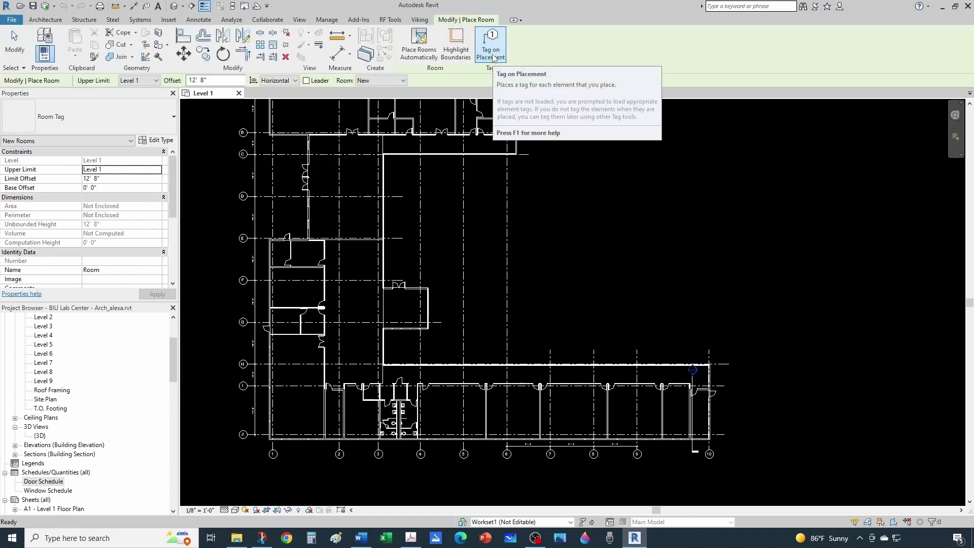
scroll(676, 419, "up", 4)
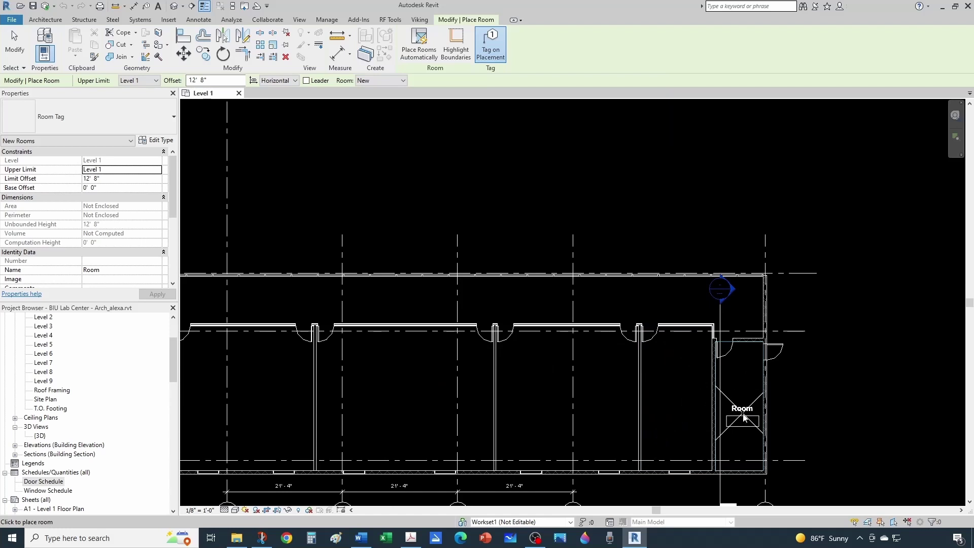
scroll(740, 405, "up", 2)
middle_click_drag(739, 405, 662, 365)
scroll(665, 352, "up", 1)
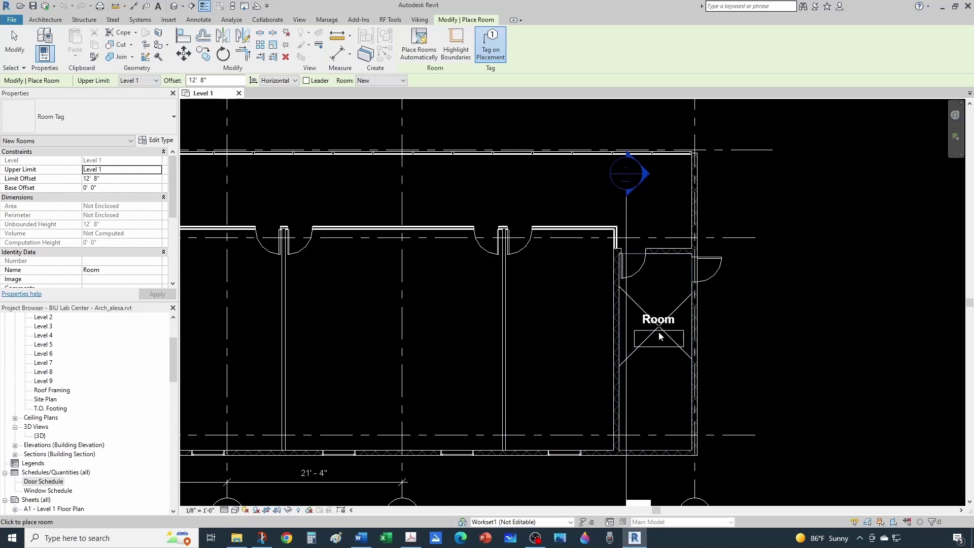
left_click(660, 349)
key("Escape")
key("Escape")
Step: Rename the new room beside grid 10 as Stair and set its number to 101
scroll(660, 305, "up", 2)
left_click(661, 331)
left_click(663, 331)
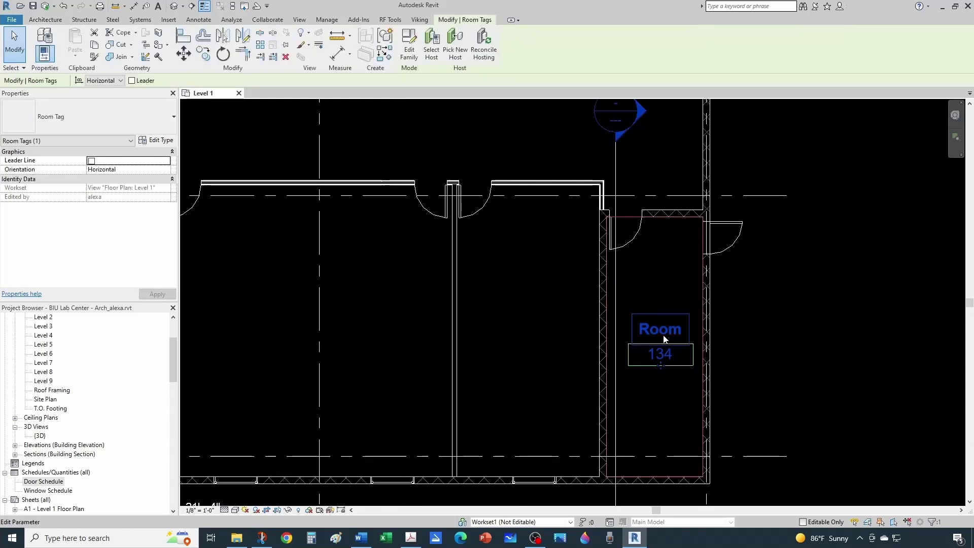
type("S")
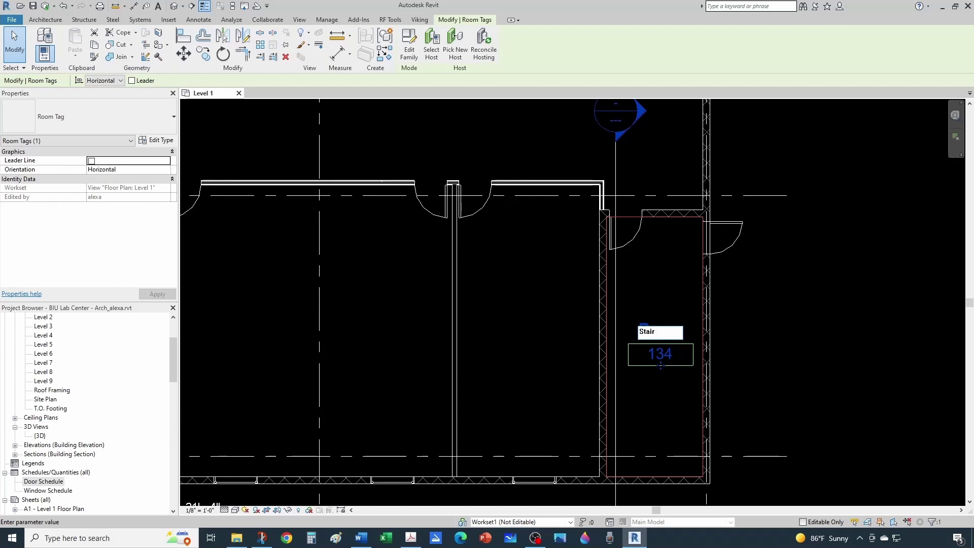
type("tair")
key("Return")
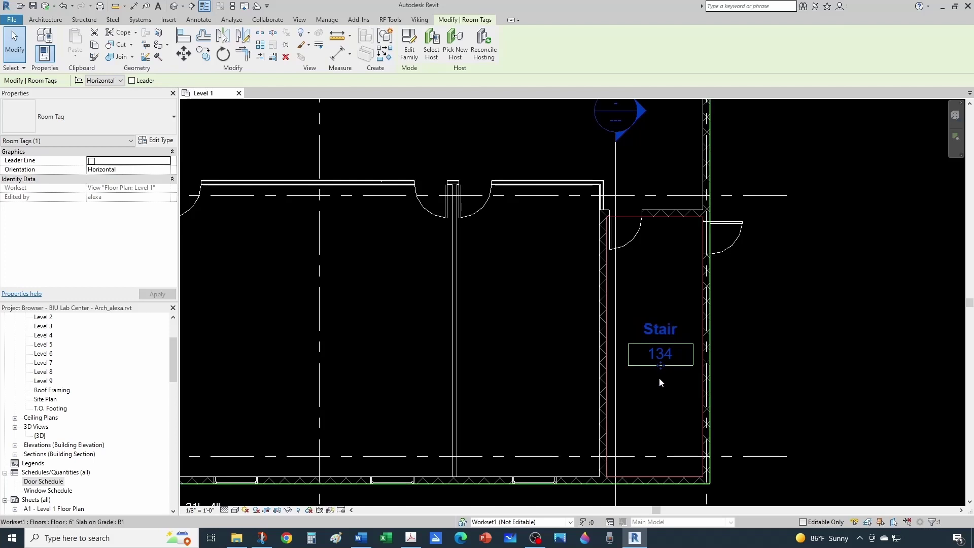
left_click(659, 353)
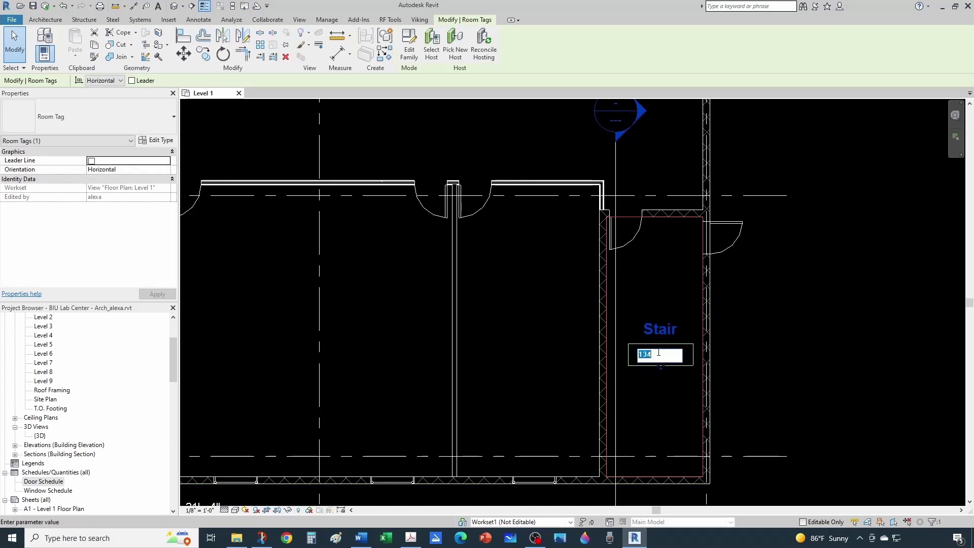
type("101")
key("Return")
left_click(658, 414)
Step: Place a tagged room in the space directly west of the Stair room
scroll(660, 401, "down", 2)
middle_click_drag(667, 387, 767, 388)
scroll(765, 385, "down", 1)
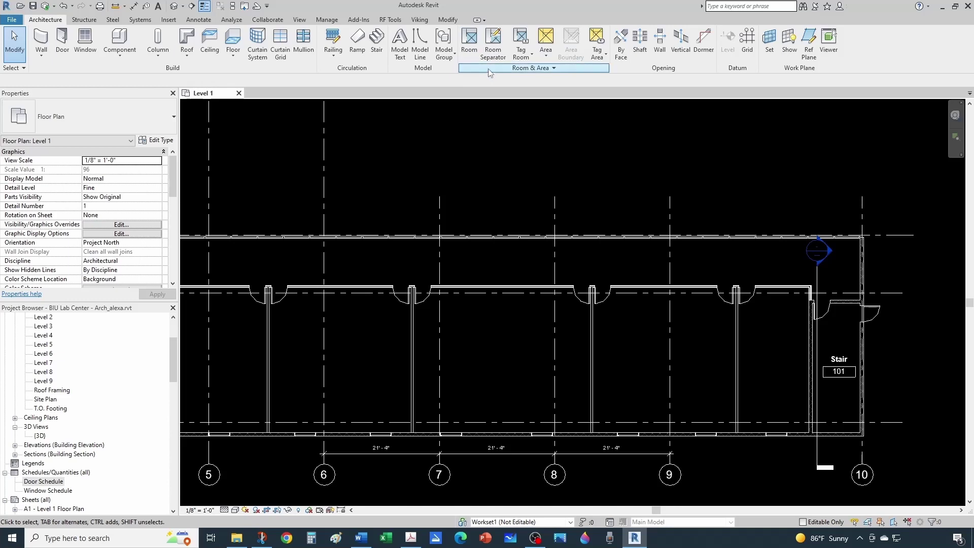
scroll(339, 229, "down", 2)
middle_click_drag(473, 229, 474, 262)
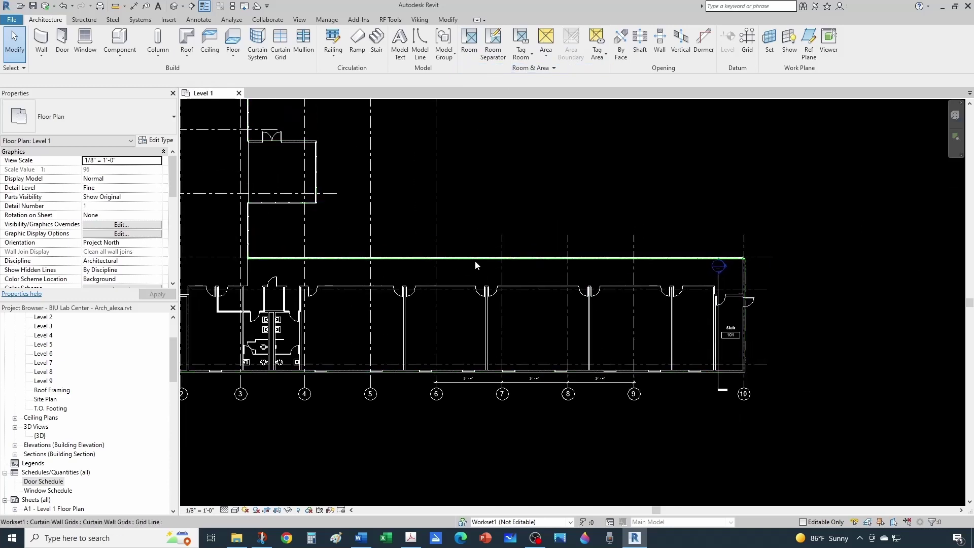
scroll(647, 281, "up", 2)
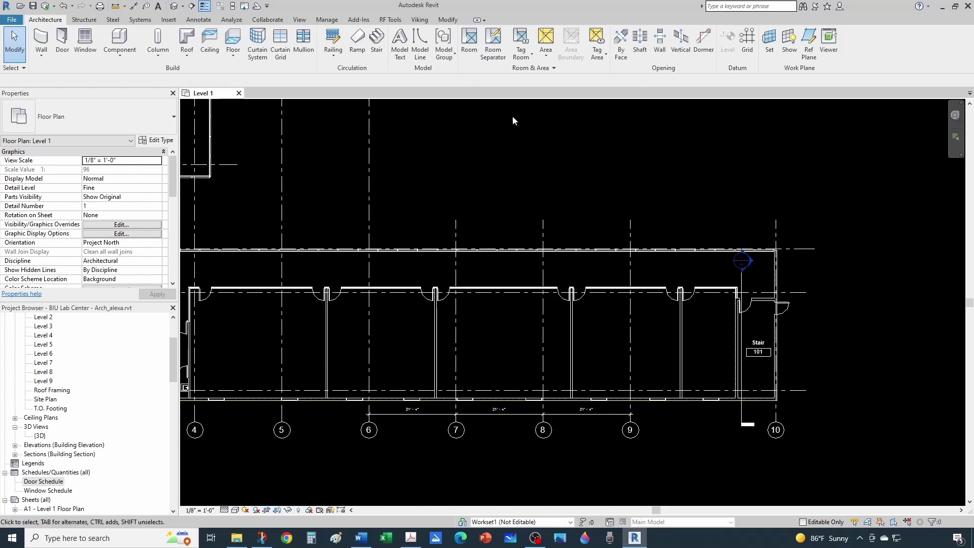
left_click(470, 42)
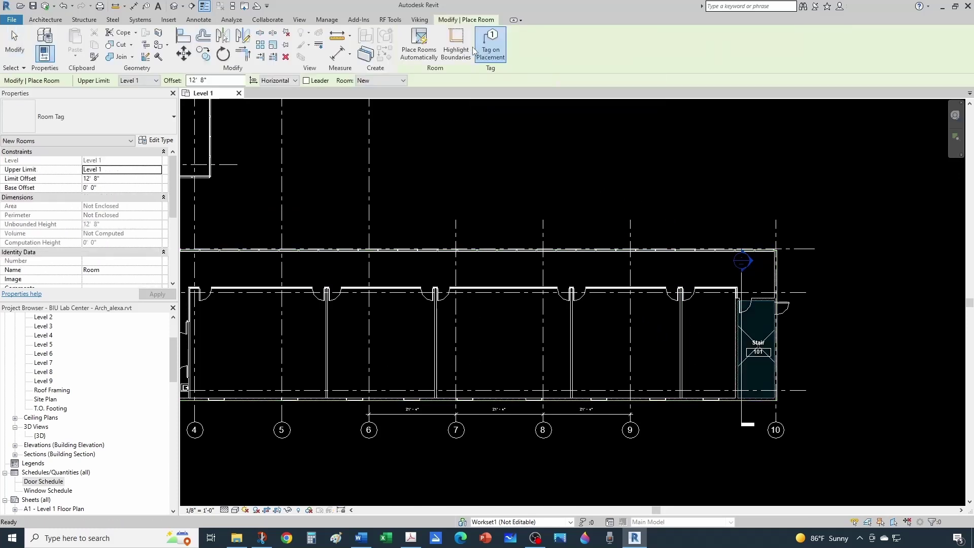
scroll(719, 363, "up", 2)
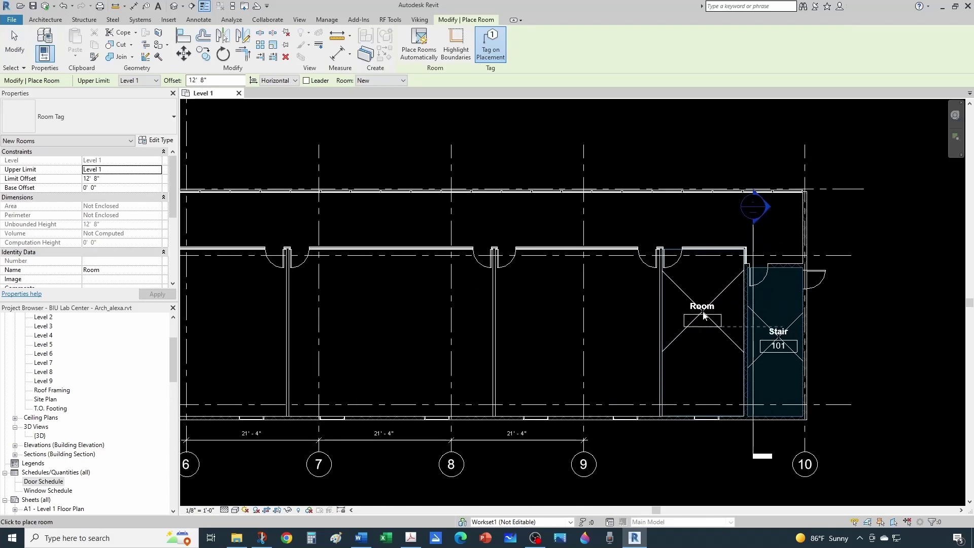
left_click(702, 311)
key("Escape")
key("Escape")
Step: Rename the room next to the Stair as Lab
scroll(704, 315, "up", 2)
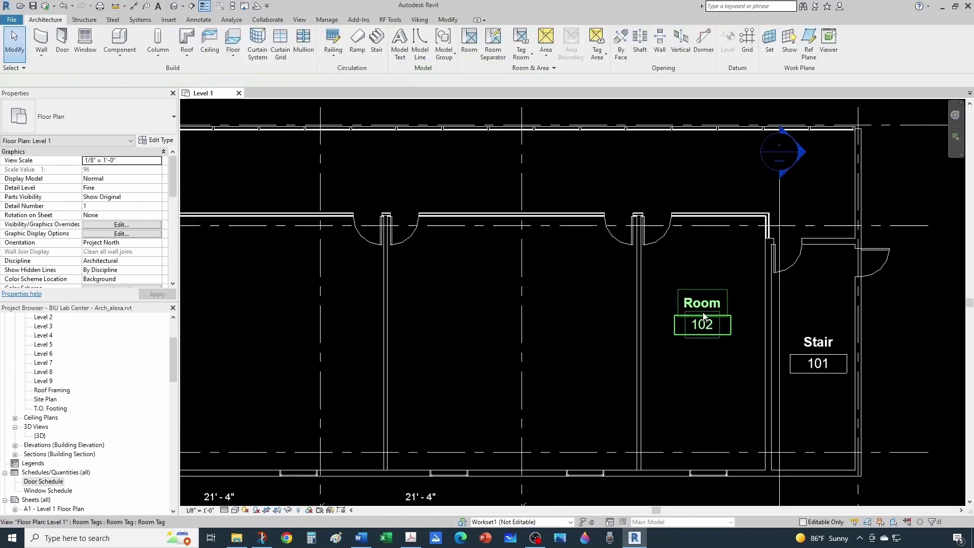
left_click(704, 313)
left_click(700, 304)
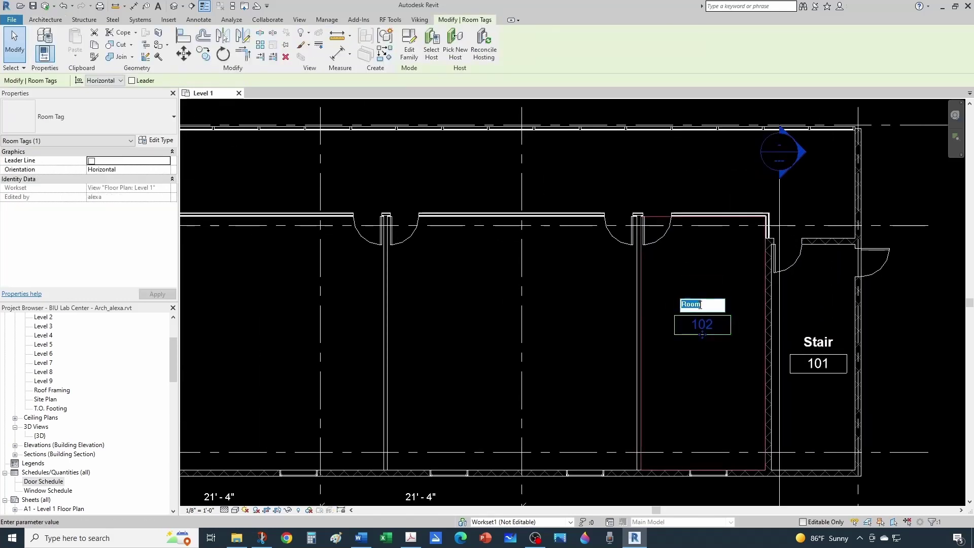
type("Lab")
left_click(708, 364)
left_click(714, 352)
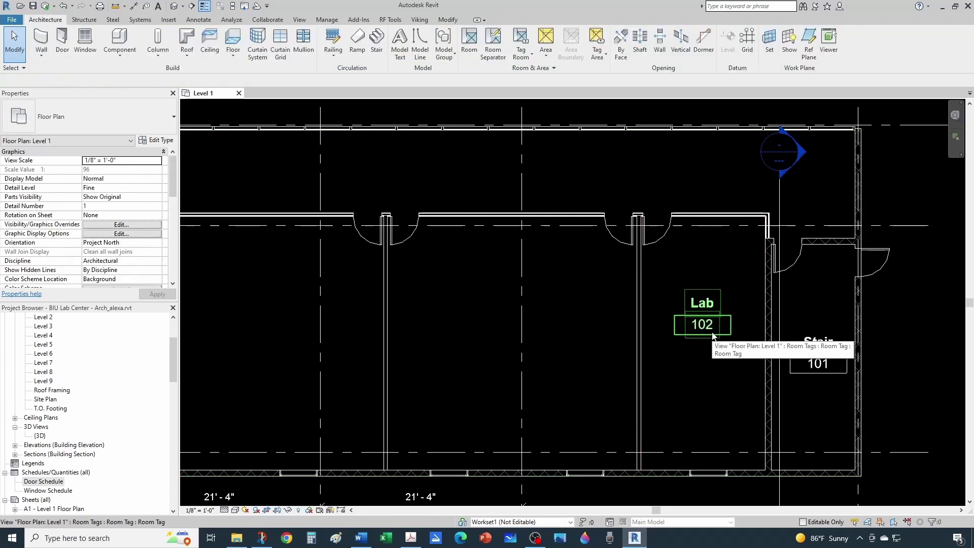
Step: Create a similar room from the Lab room and place it in the adjoining space around grid 9
scroll(709, 333, "down", 1)
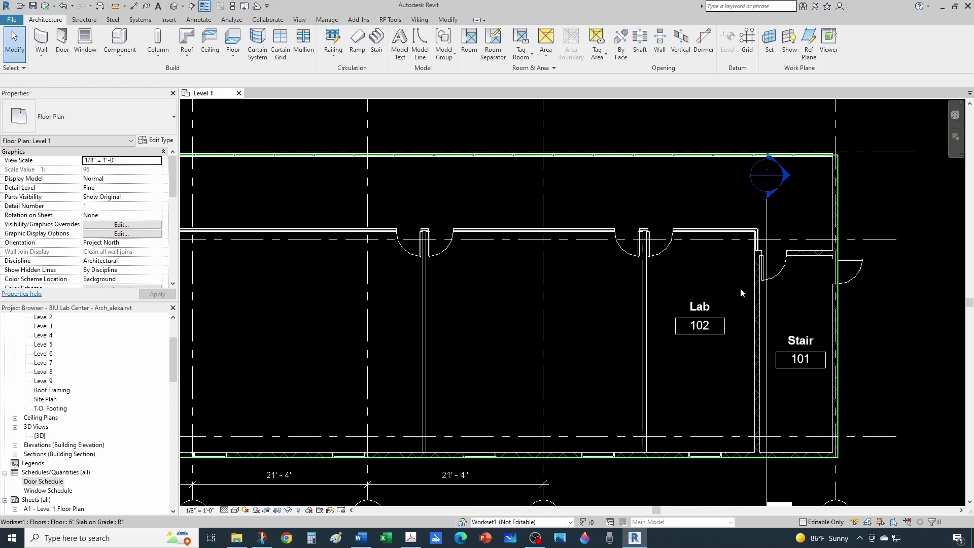
key("Tab")
key("Tab")
key("Tab")
key("Tab")
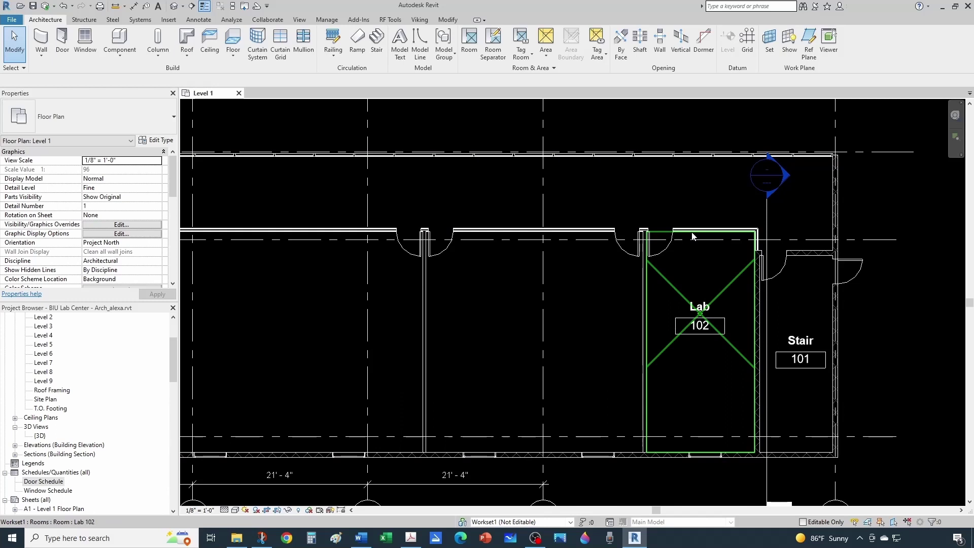
left_click(693, 236)
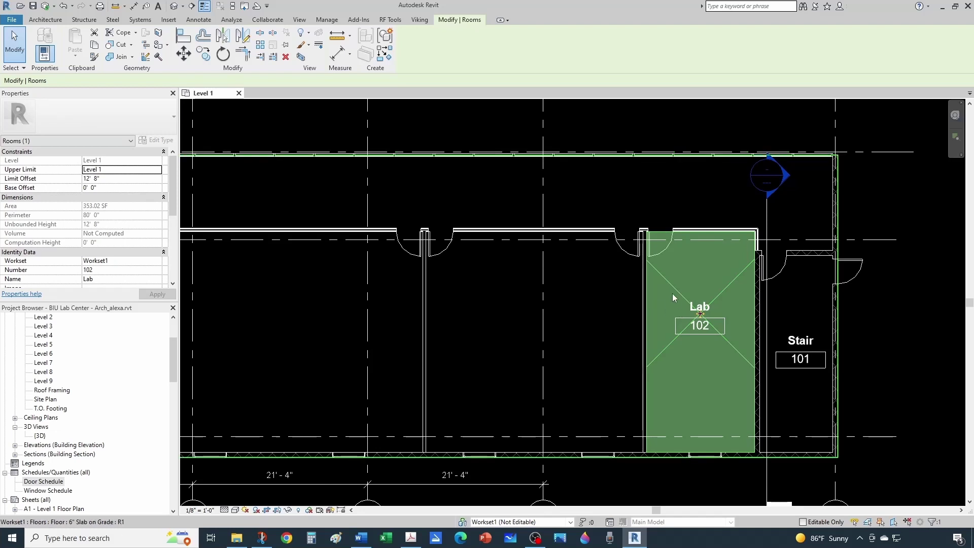
right_click(678, 291)
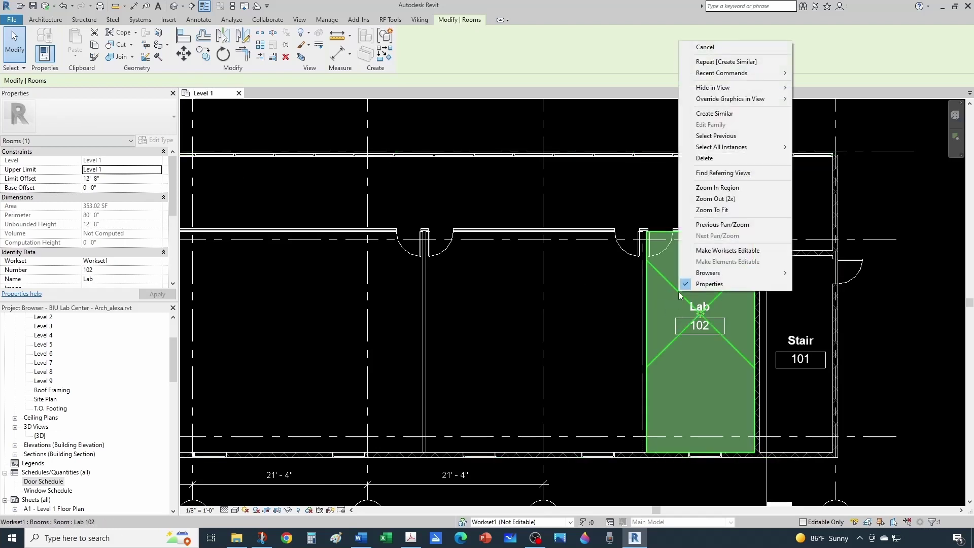
left_click(718, 116)
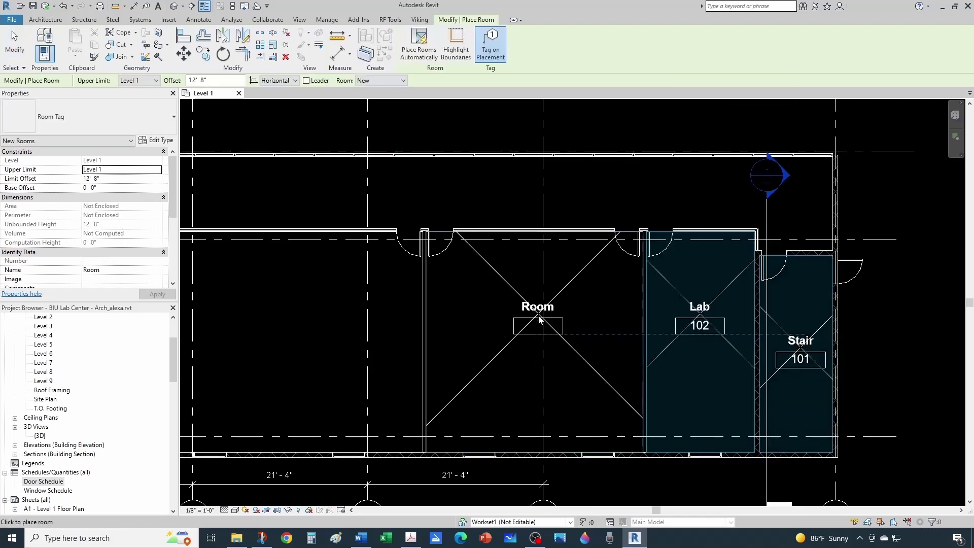
left_click(539, 319)
Step: Place rooms in the next three spaces westward and in the space between grids 2 and 3, then end room placement
scroll(539, 319, "down", 3)
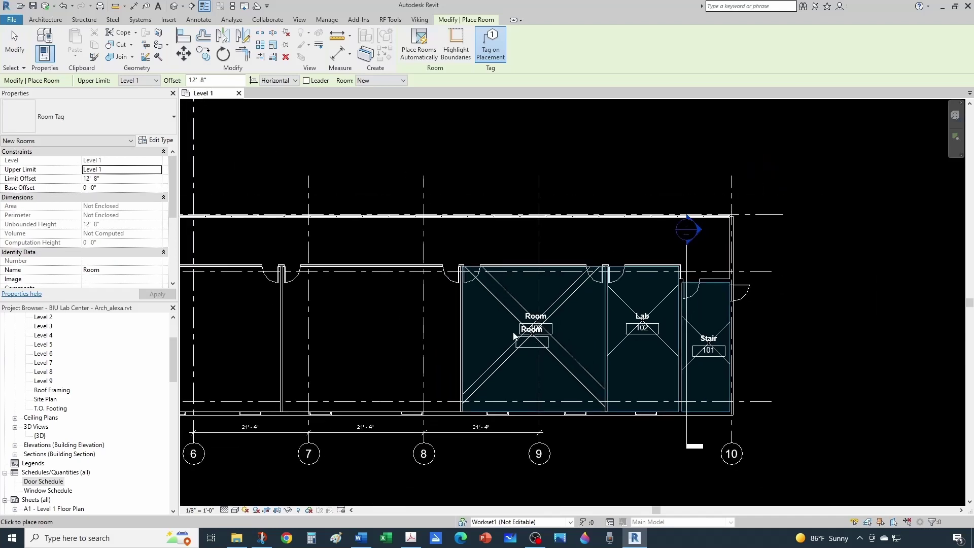
scroll(583, 336, "up", 1)
left_click(493, 328)
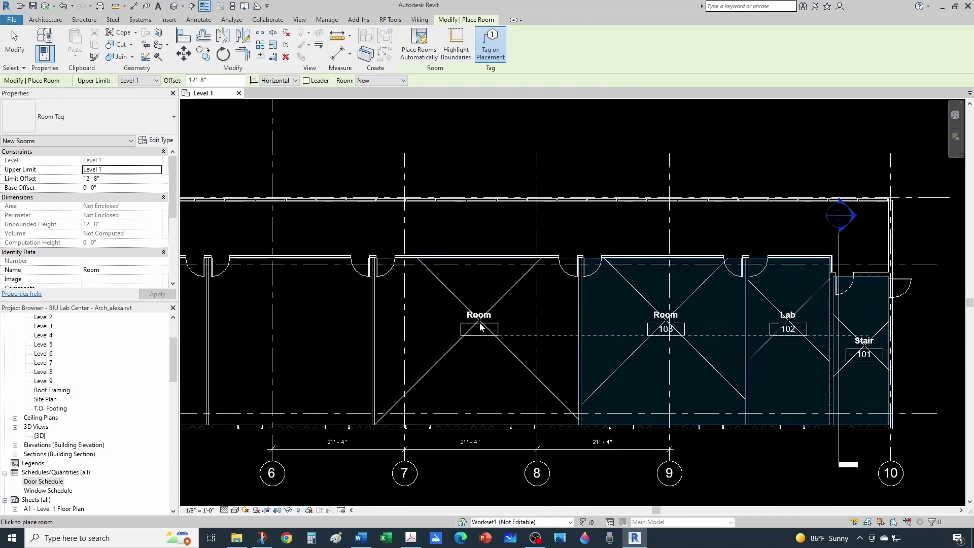
left_click(482, 327)
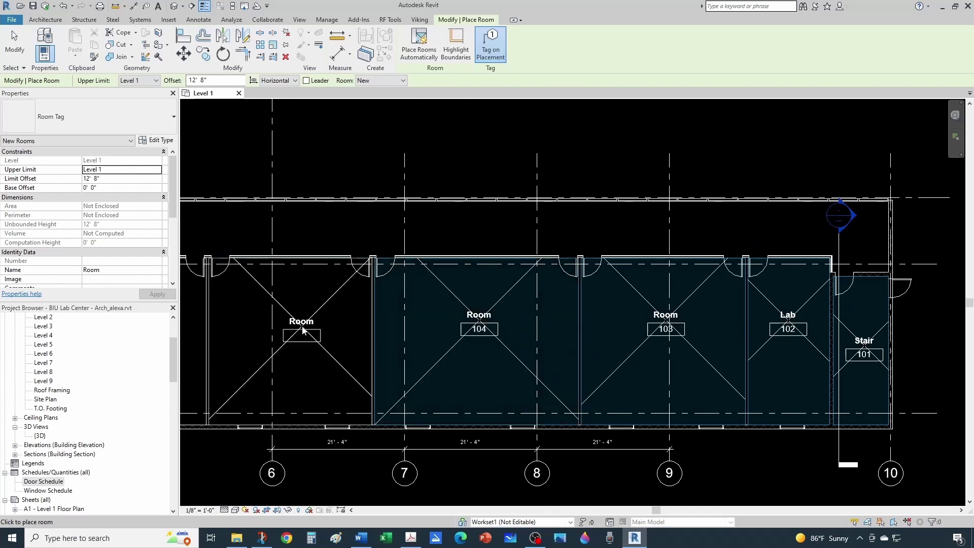
left_click(297, 326)
middle_click_drag(229, 326, 387, 331)
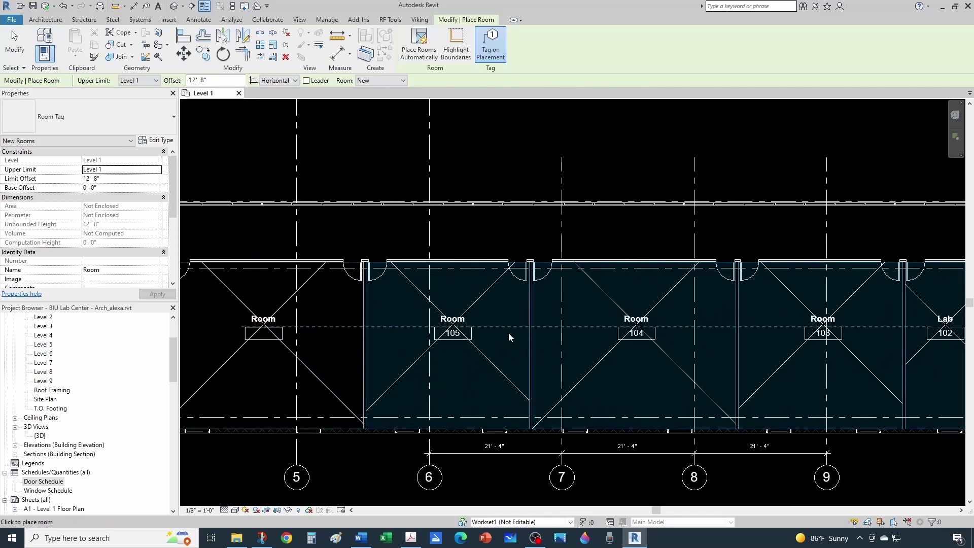
scroll(507, 335, "down", 5)
key("Escape")
key("Escape")
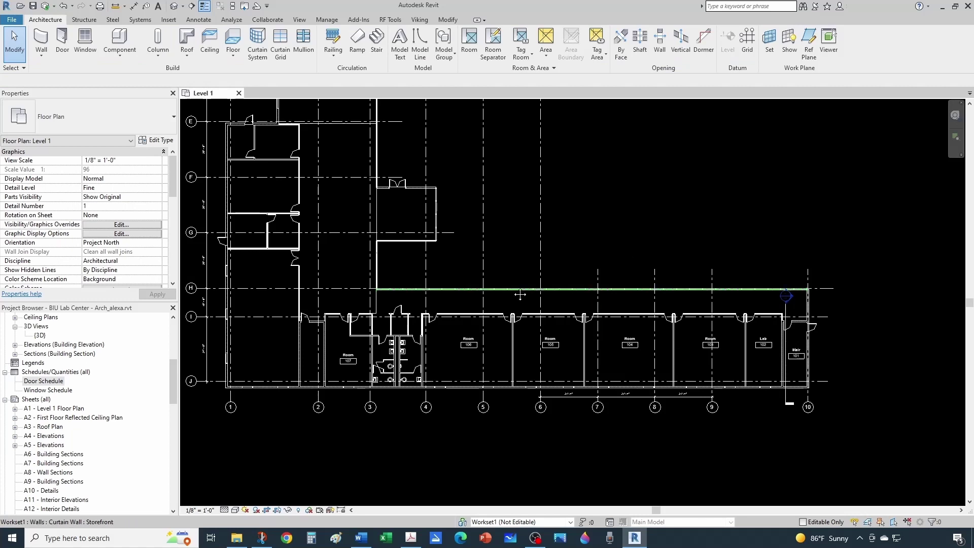
Step: Create a new Room Schedule of building components for the Rooms category, with the phase set to New Construction
middle_click_drag(519, 276, 537, 288)
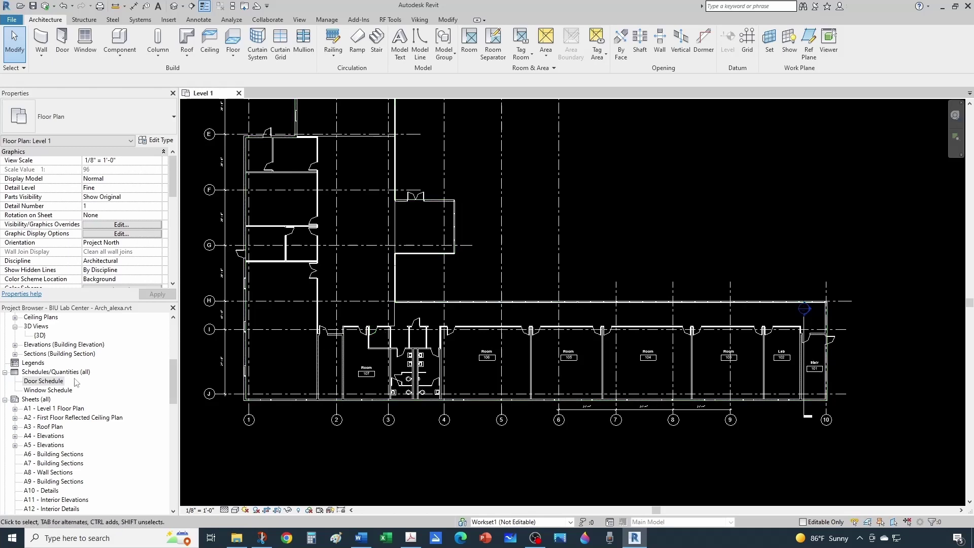
left_click(38, 373)
right_click(38, 376)
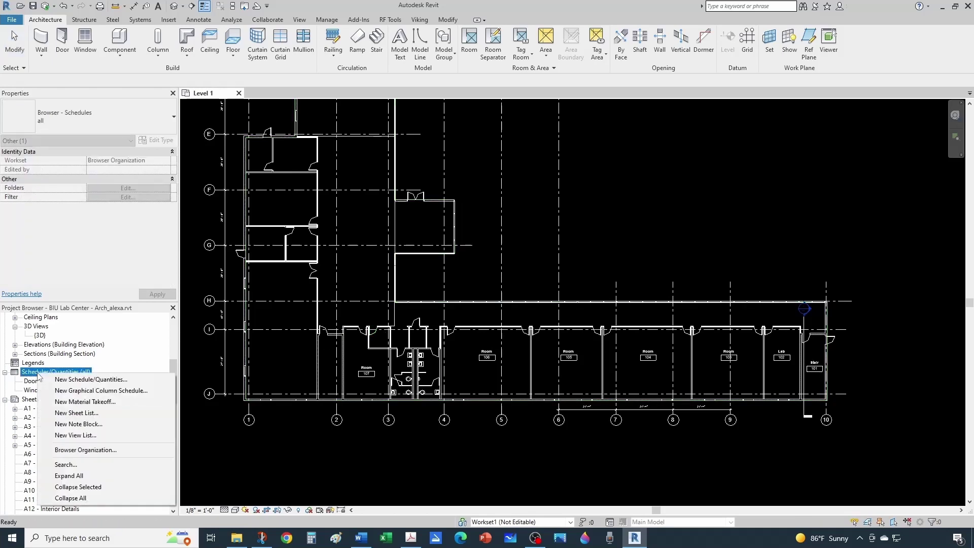
left_click(83, 380)
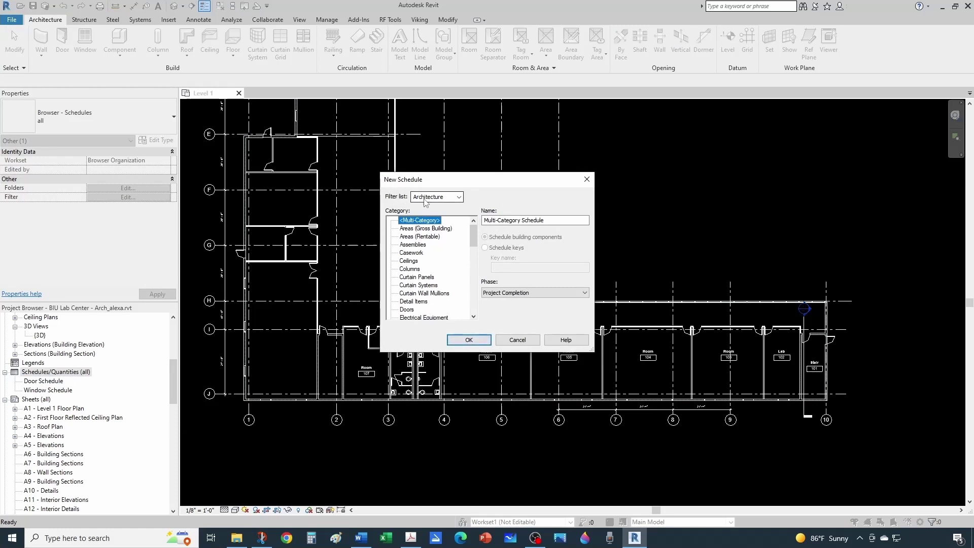
left_click(409, 261)
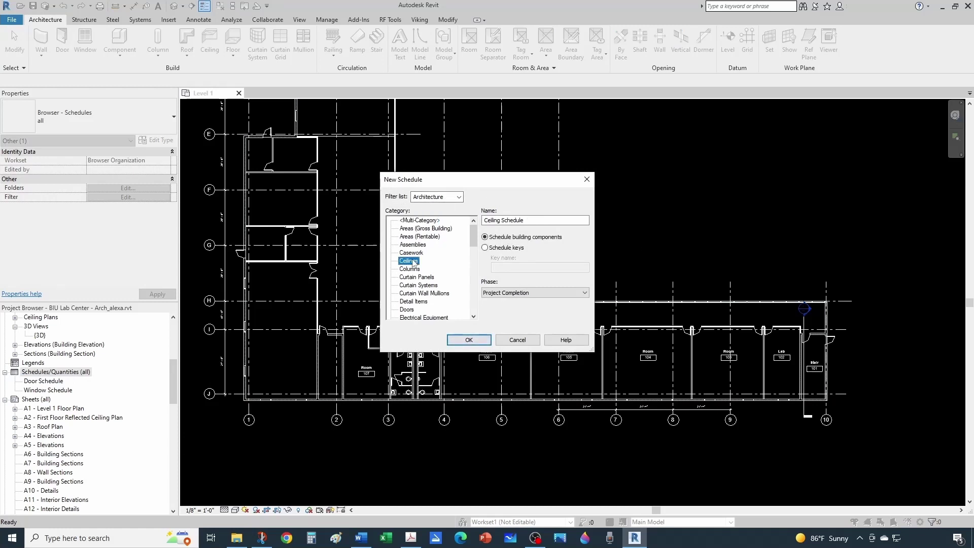
key("r")
scroll(429, 284, "down", 1)
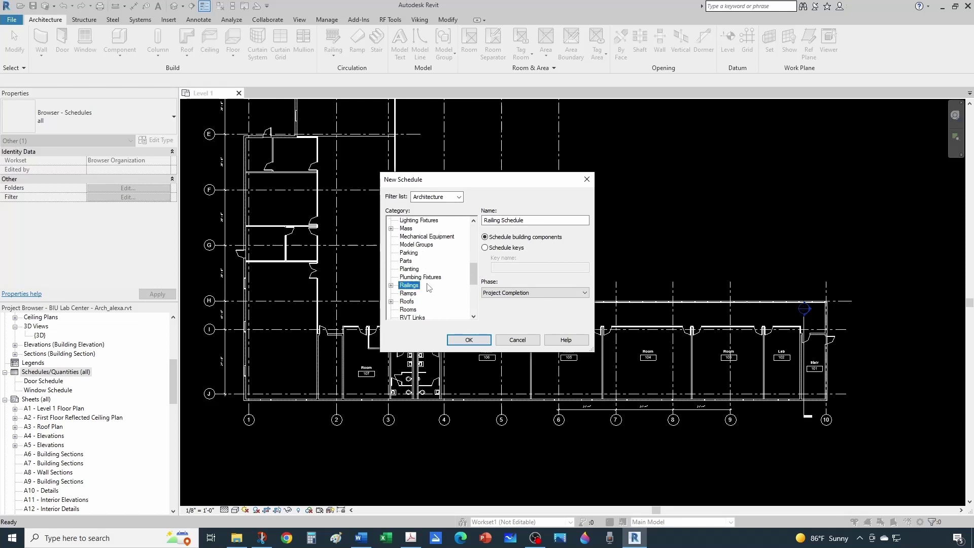
left_click(415, 310)
scroll(415, 312, "down", 1)
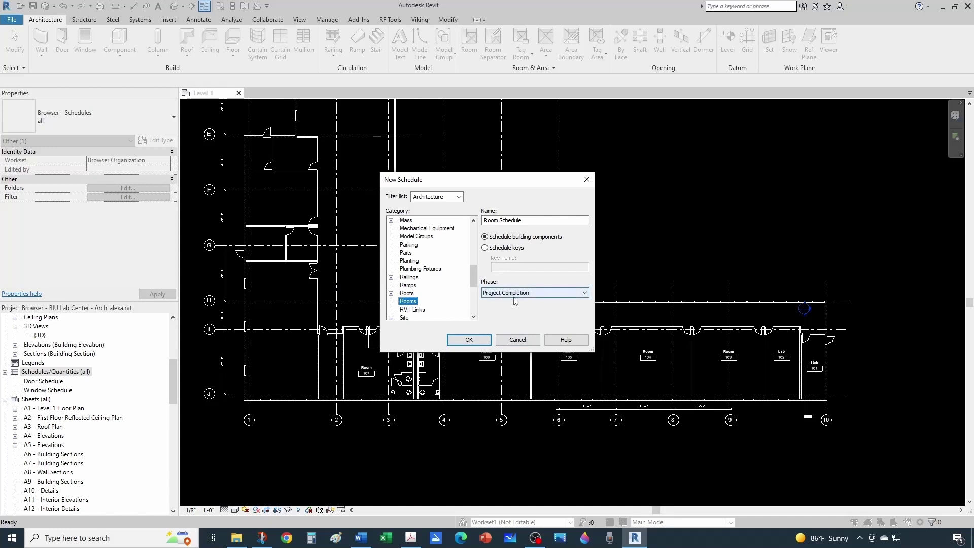
left_click(496, 294)
left_click(507, 309)
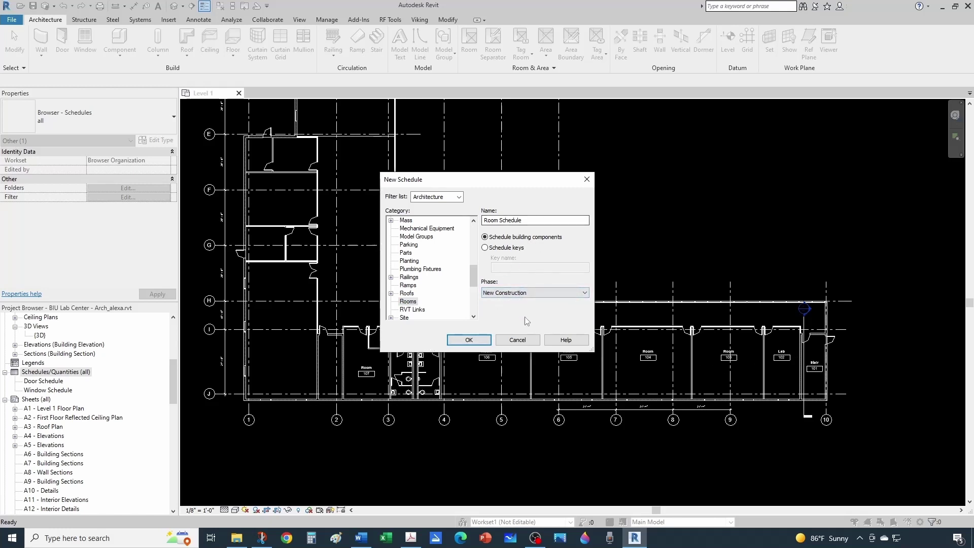
left_click(469, 340)
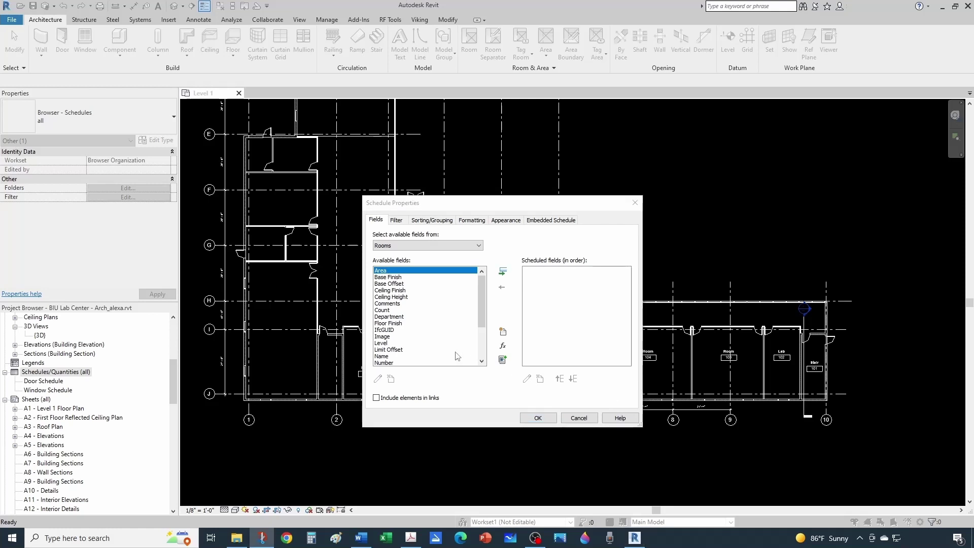
Step: Add the Name and Number fields to the room schedule and move Number above Name
left_click(381, 323)
key("n")
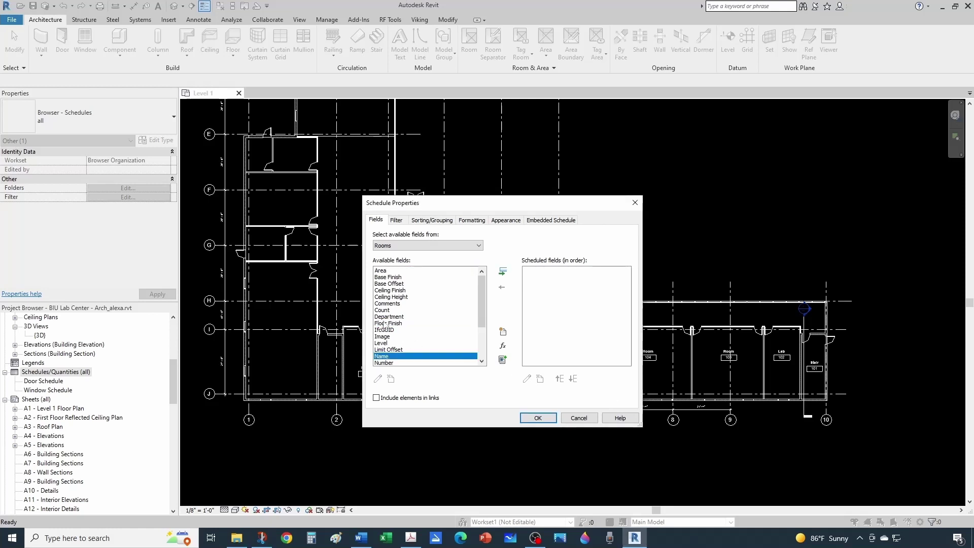
left_click(502, 271)
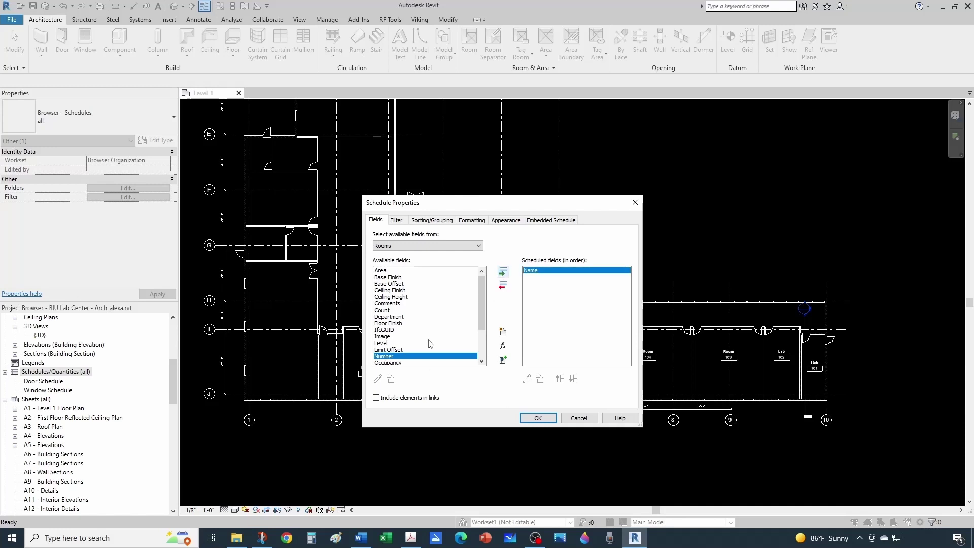
left_click(504, 272)
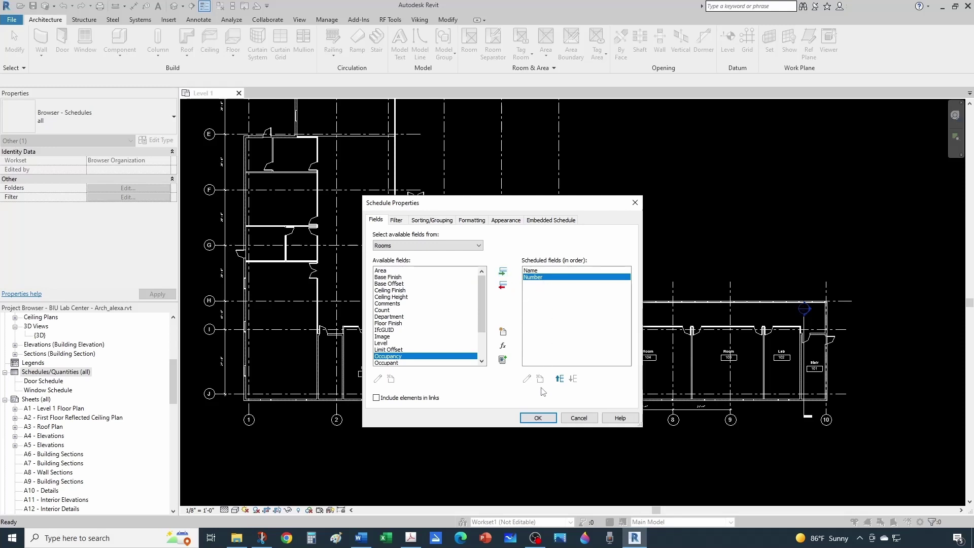
left_click(560, 379)
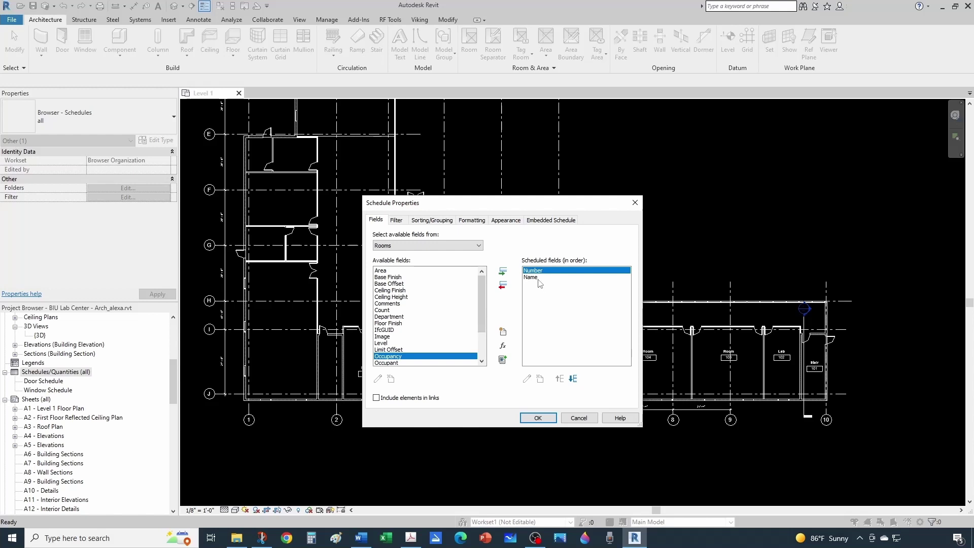
Step: Add the Ceiling Height, Area, Volume and Comments fields to the room schedule
left_click(396, 297)
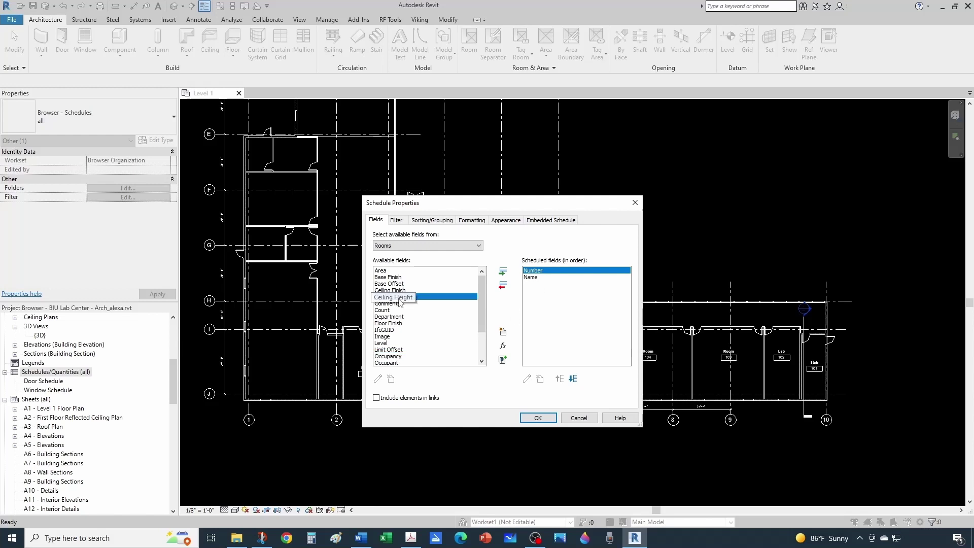
left_click(502, 273)
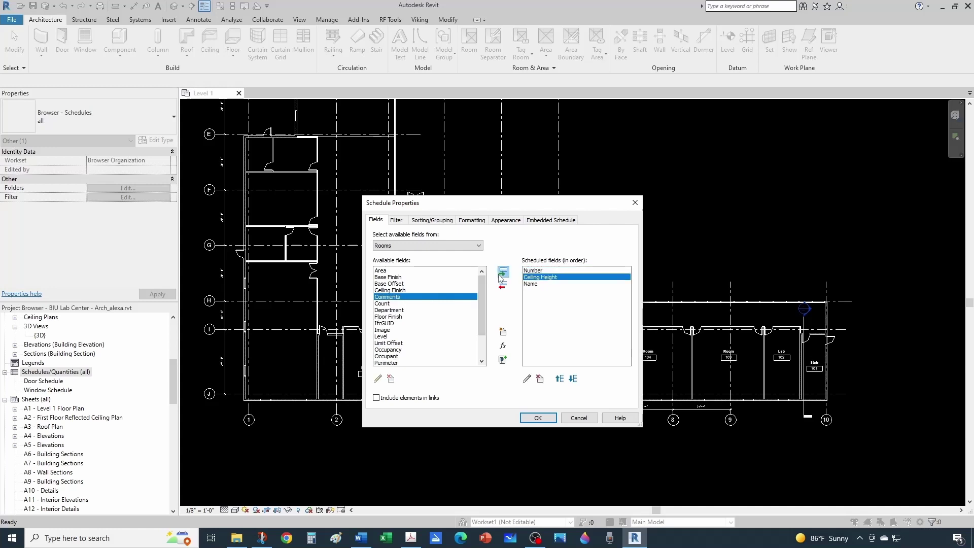
left_click(381, 270)
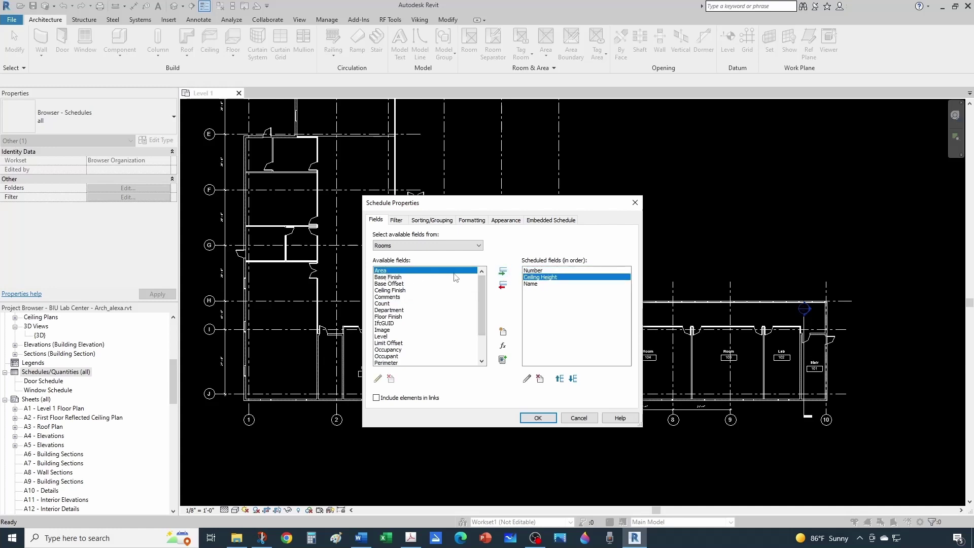
left_click(503, 272)
left_click(389, 330)
scroll(388, 330, "down", 1)
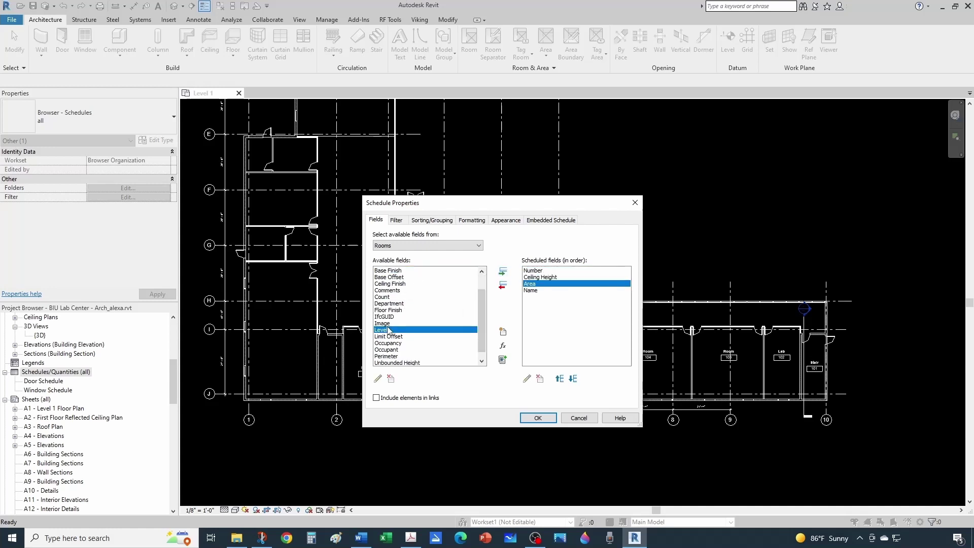
left_click(398, 356)
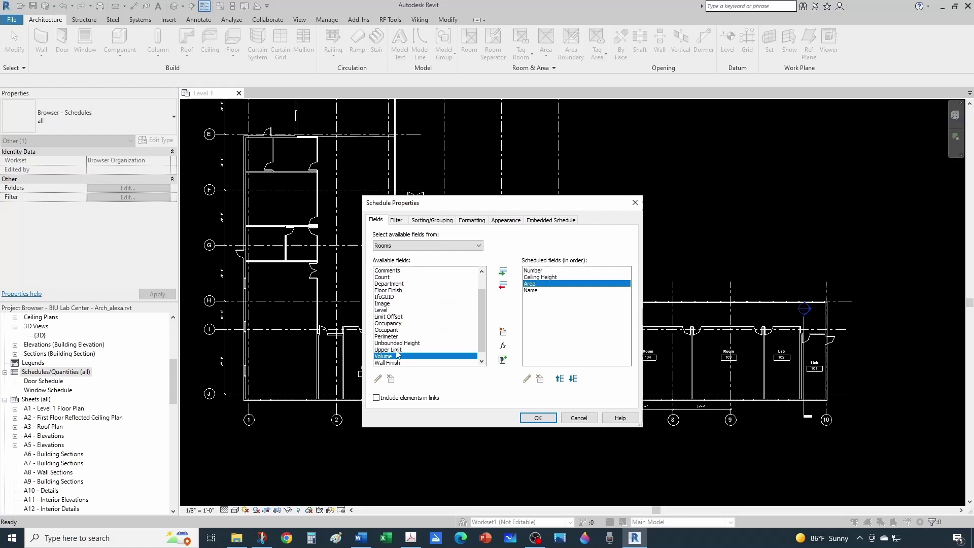
left_click(502, 272)
left_click(392, 271)
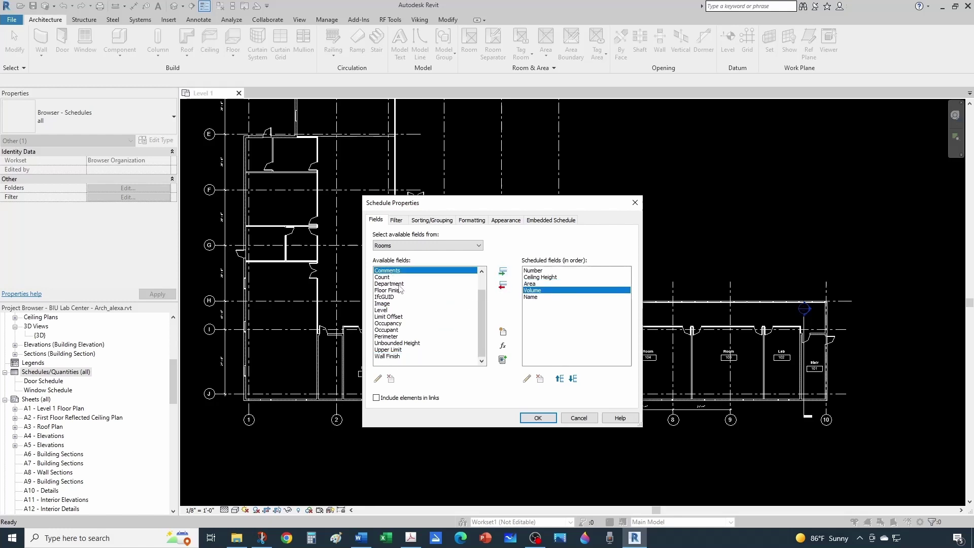
left_click(503, 272)
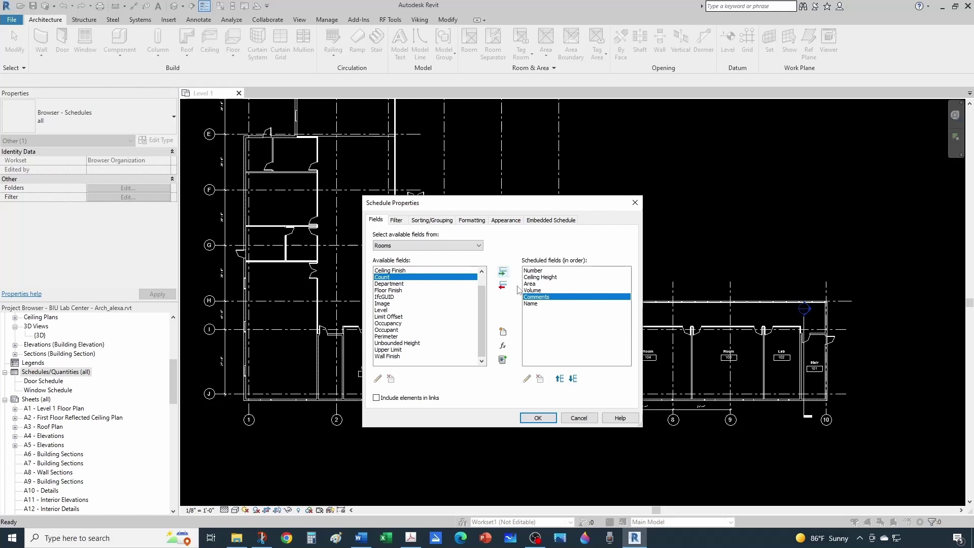
Step: Move the Name field up to directly below Number and create the schedule
left_click(534, 303)
left_click(559, 380)
left_click(559, 380)
left_click(558, 379)
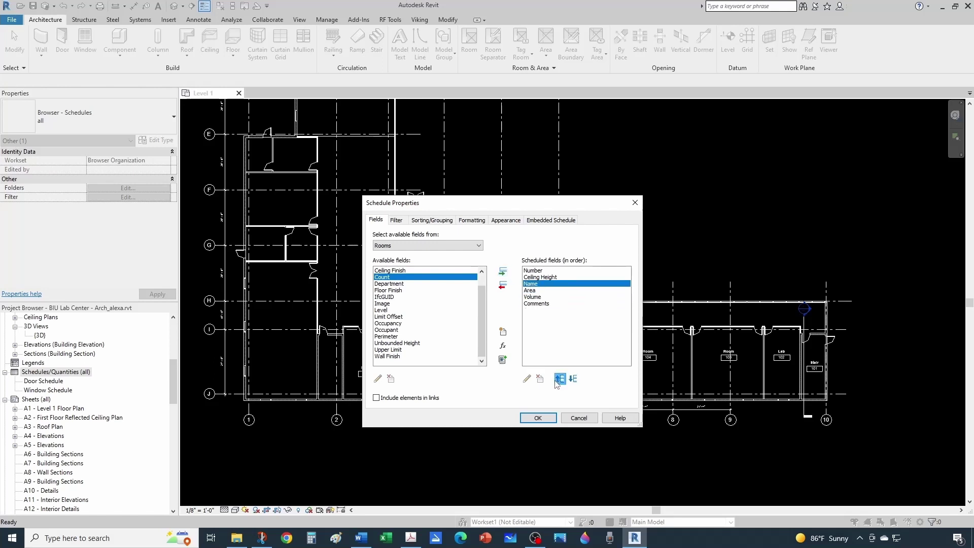
left_click(558, 379)
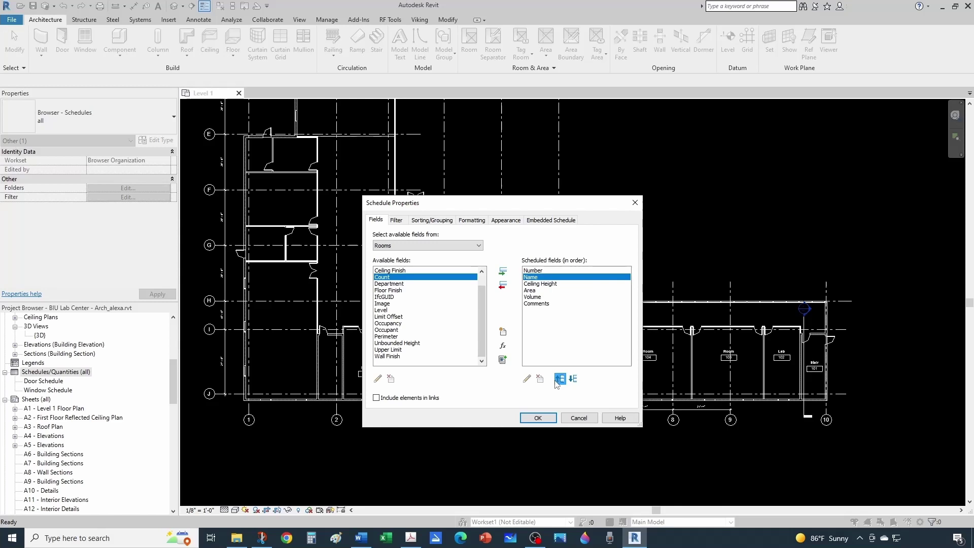
left_click(543, 418)
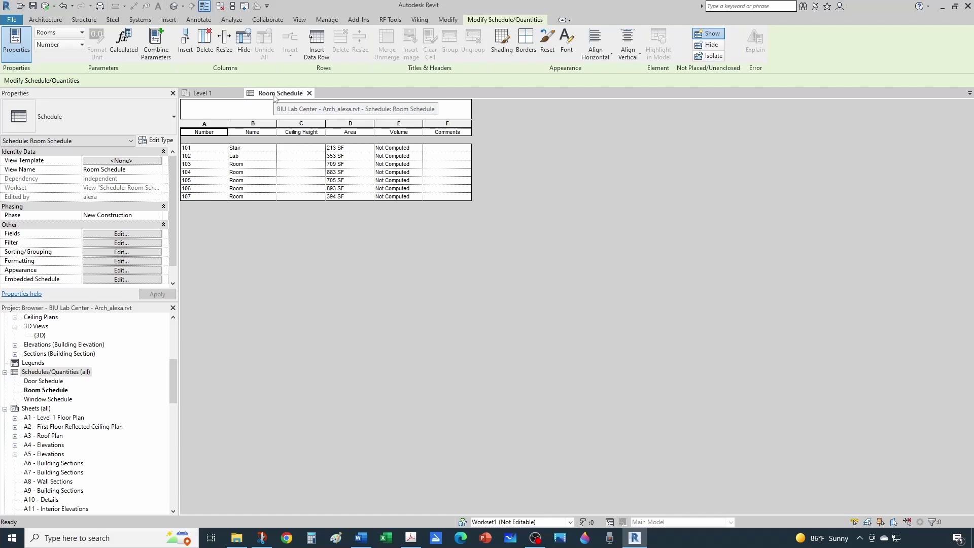
Step: Return to the Level 1 floor plan and tile it side by side with the Room Schedule
left_click(203, 93)
scroll(351, 226, "down", 1)
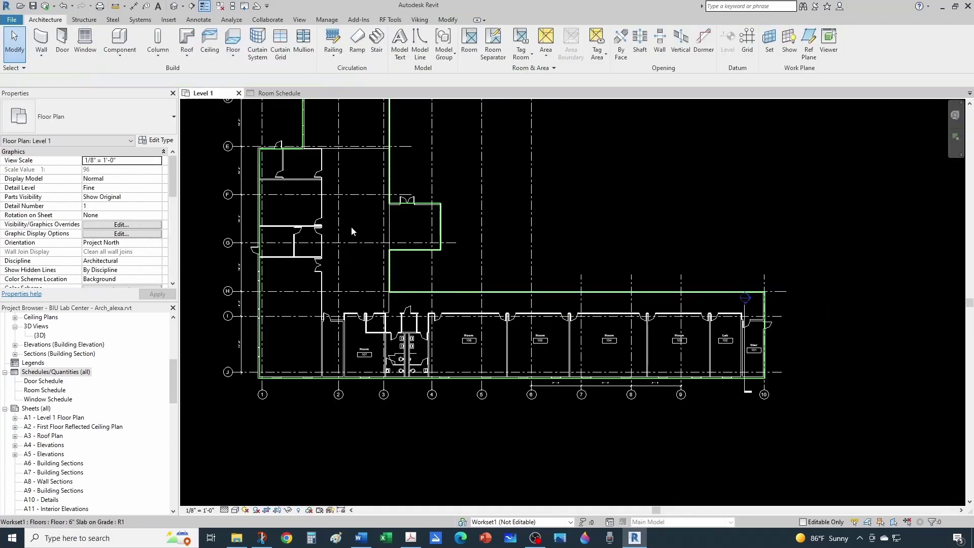
key("w")
key("t")
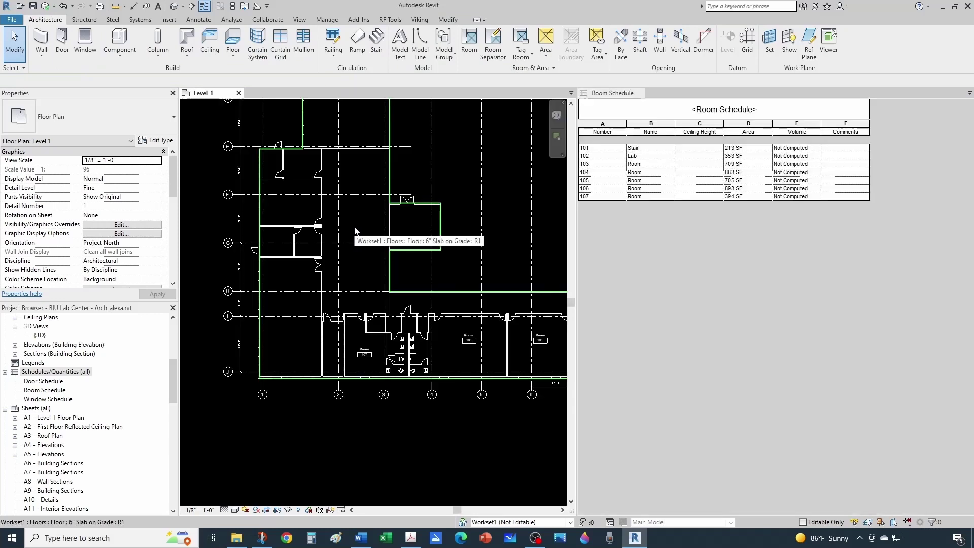
Step: Inspect the properties of the Lab room's tag near grid 10, then clear the selection
scroll(415, 233, "down", 1)
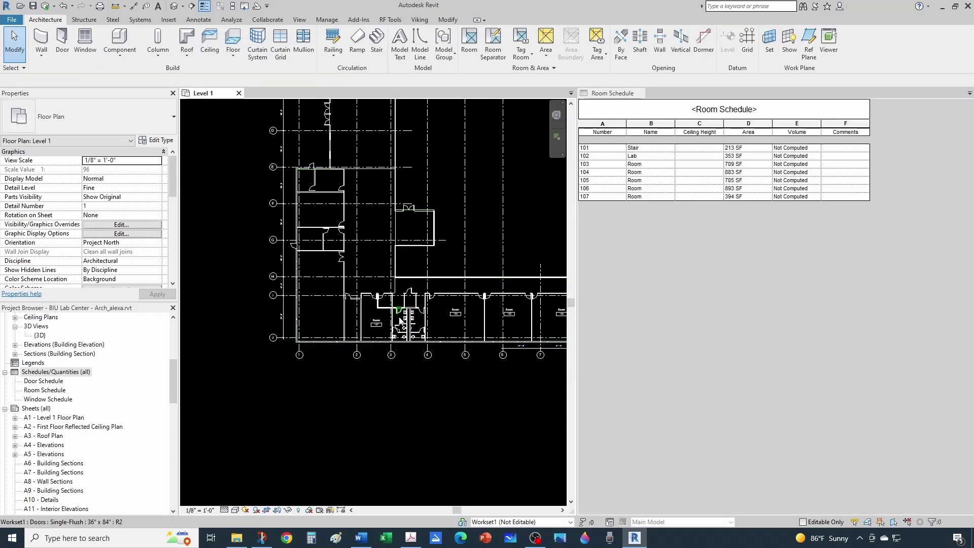
middle_click_drag(407, 321, 242, 343)
scroll(485, 333, "up", 1)
scroll(484, 355, "up", 4)
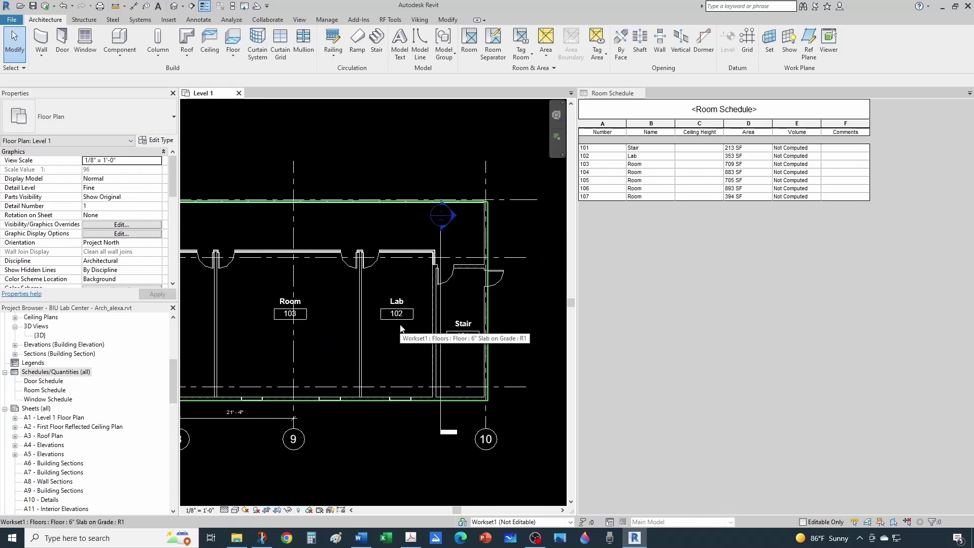
left_click(399, 322)
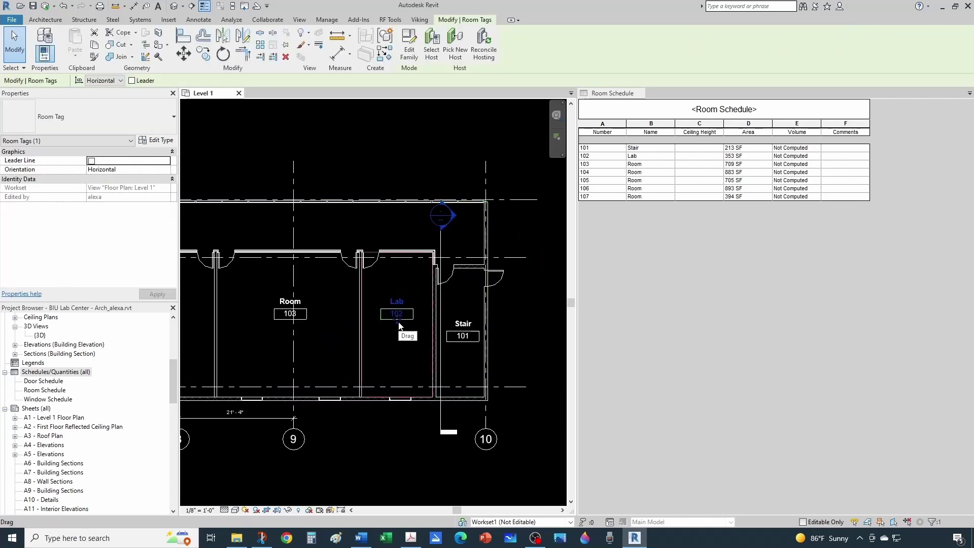
scroll(400, 325, "up", 1)
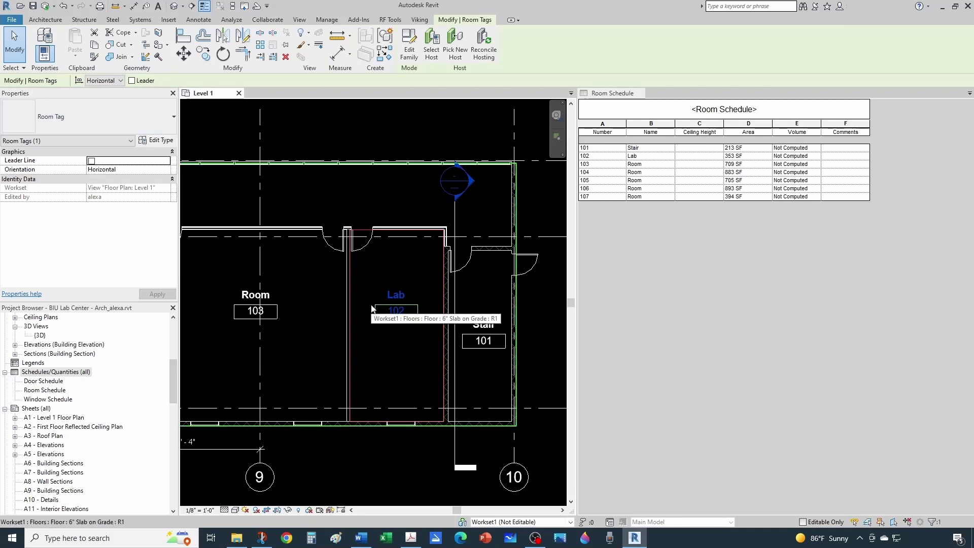
key("Escape")
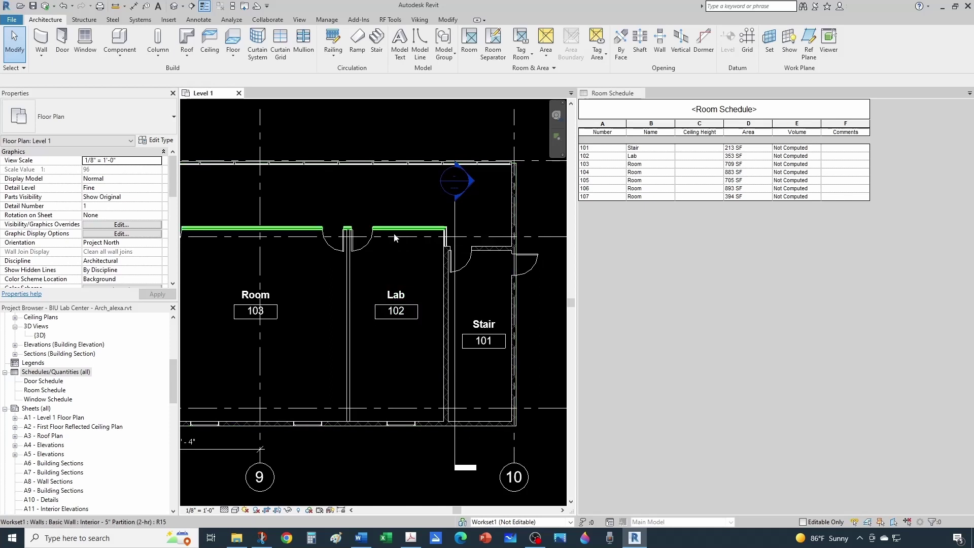
Step: Select the Lab room itself rather than its tag and set its number to 202 in the room properties
key("Tab")
key("Tab")
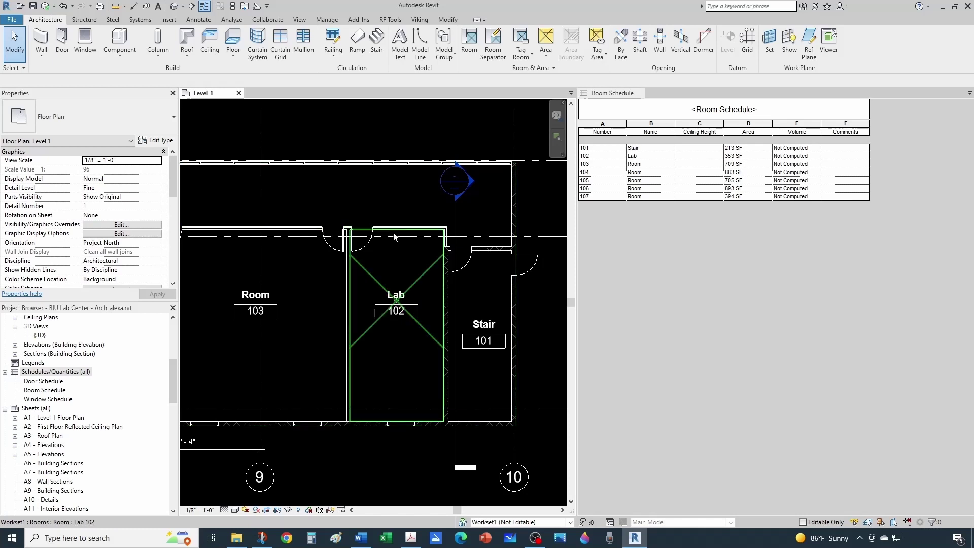
left_click(394, 233)
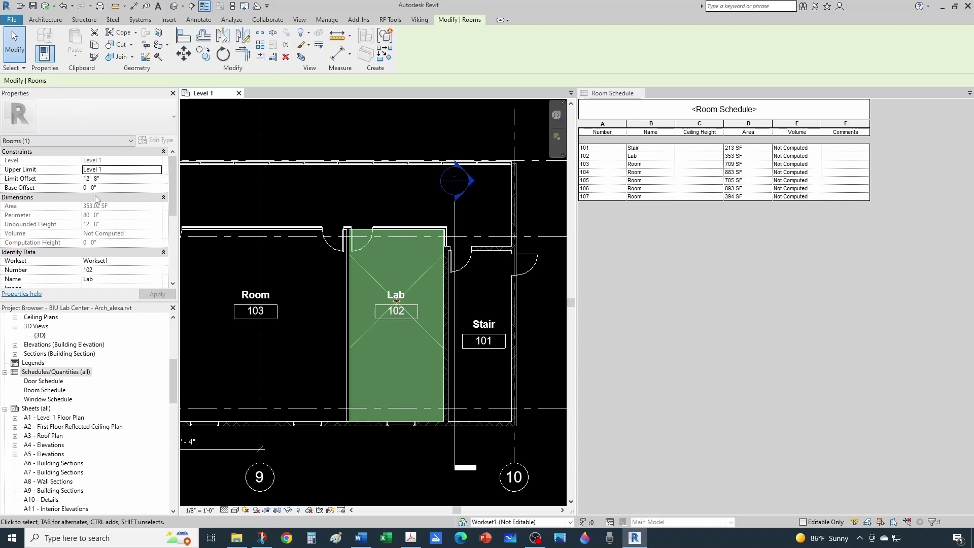
scroll(97, 199, "down", 1)
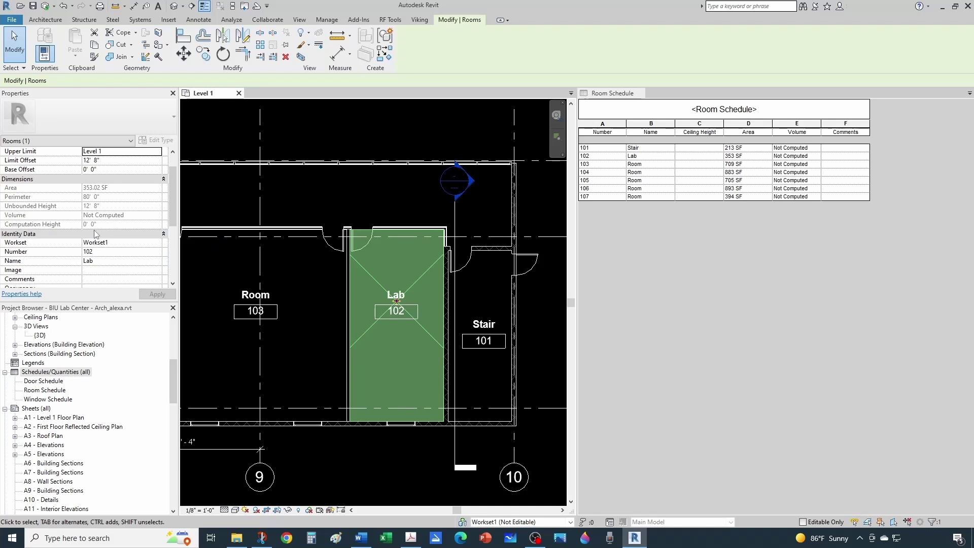
scroll(96, 234, "down", 1)
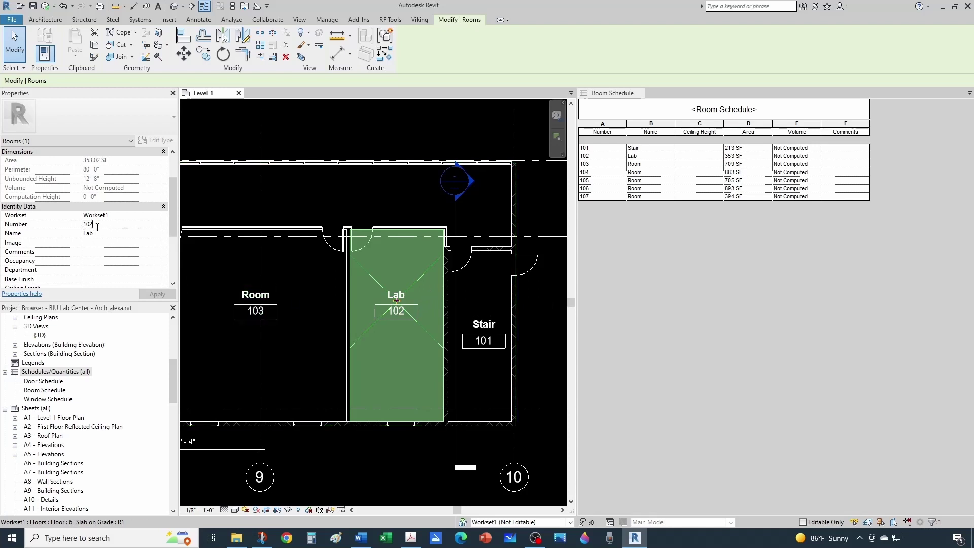
left_click_drag(97, 227, 79, 223)
type("2")
key("Return")
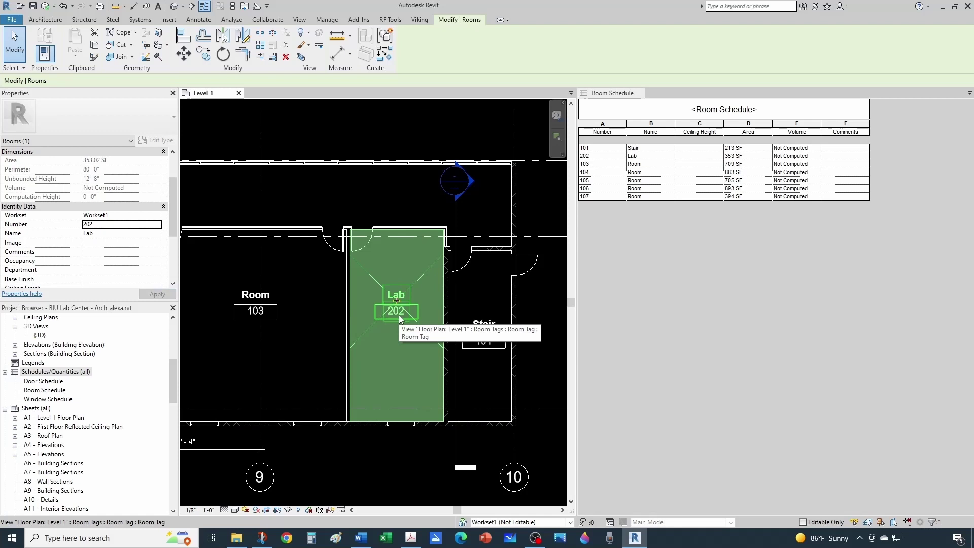
Step: Set the Lab room's number to 102 directly in the Room Schedule
left_click(593, 158)
left_click_drag(592, 158, 581, 157)
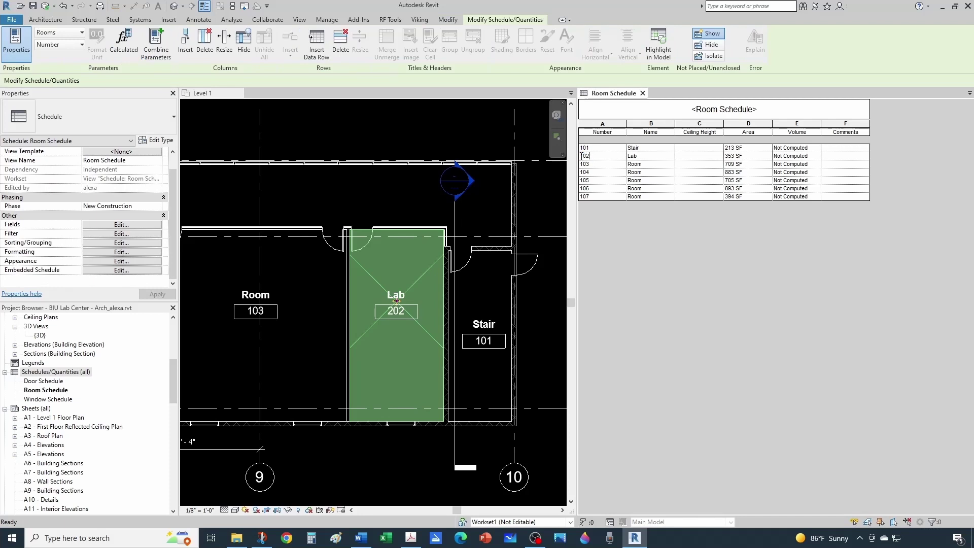
type("102")
key("Return")
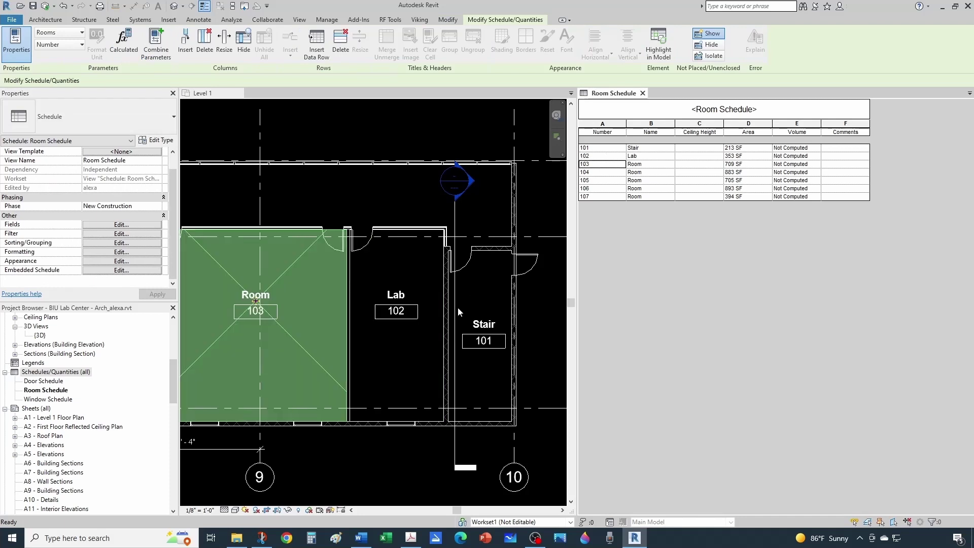
Step: Select the Lab room on the plan to review its properties, then clear the selection
left_click(414, 351)
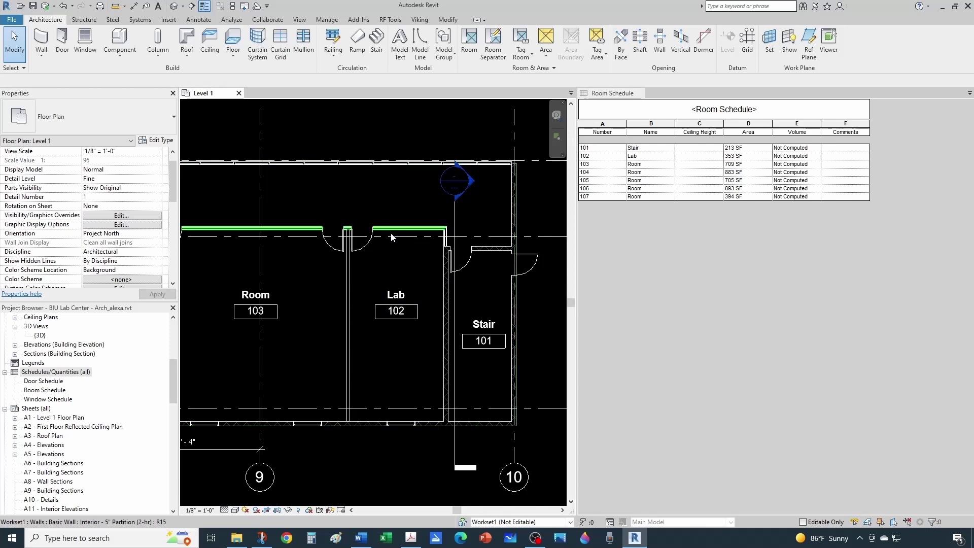
key("Tab")
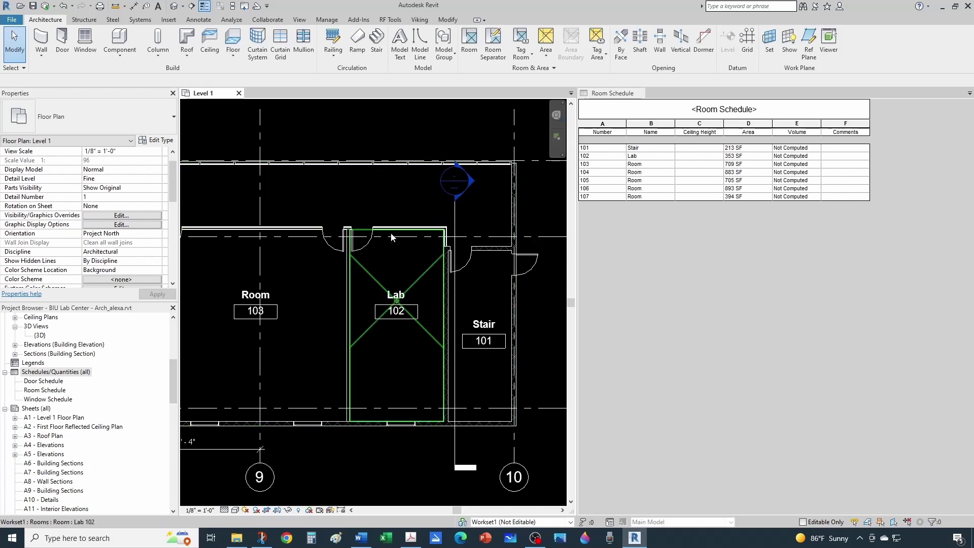
left_click(392, 237)
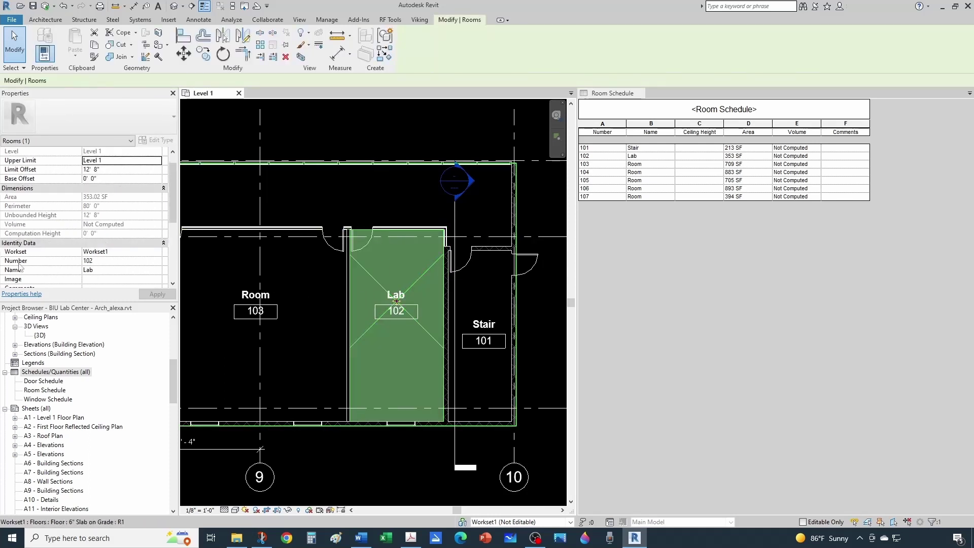
left_click(314, 275)
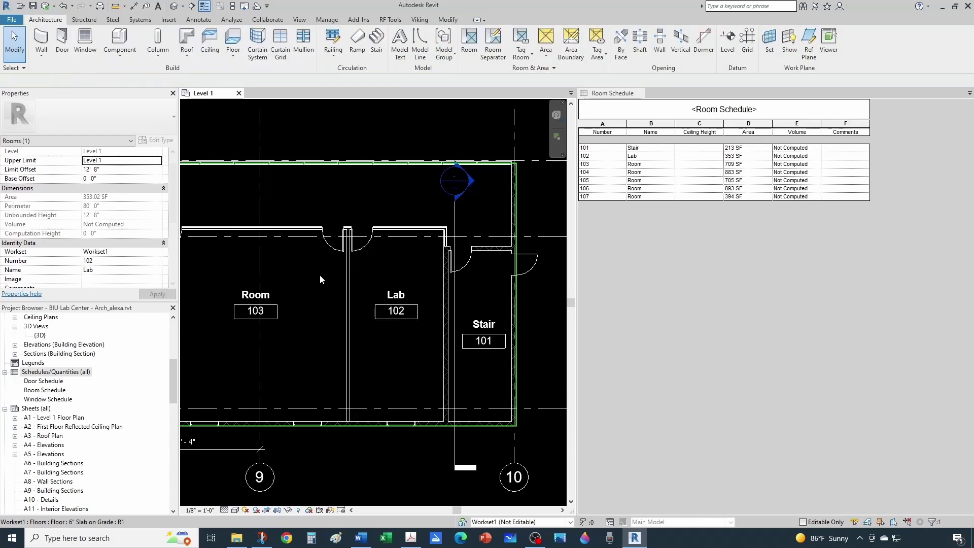
Step: Rename room 103 at grid 9 as Lab through its tag on the plan
scroll(315, 275, "down", 2)
scroll(296, 295, "up", 2)
left_click(296, 295)
left_click(295, 294)
type("L")
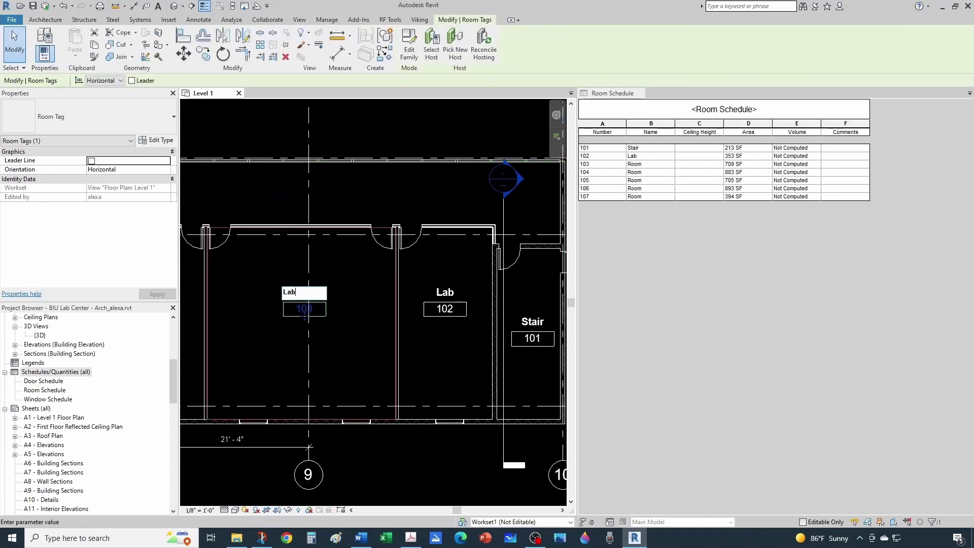
type("ab")
left_click(377, 361)
Step: Rename room 104 between grids 7 and 8 as Lab through its tag
scroll(403, 328, "down", 3)
middle_click_drag(403, 327, 421, 364)
middle_click_drag(307, 361, 413, 354)
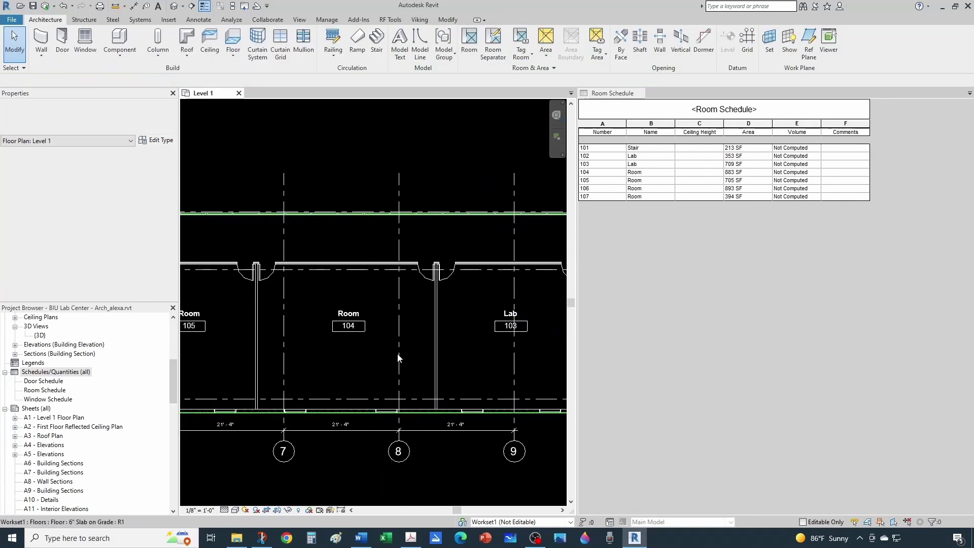
left_click(352, 315)
left_click(351, 314)
type("La")
left_click(357, 360)
Step: Rename room 105 at grid 6 as Lab through its tag on the plan
middle_click_drag(322, 368, 388, 332)
key("Escape")
left_click(367, 307)
left_click(361, 307)
type("Lab")
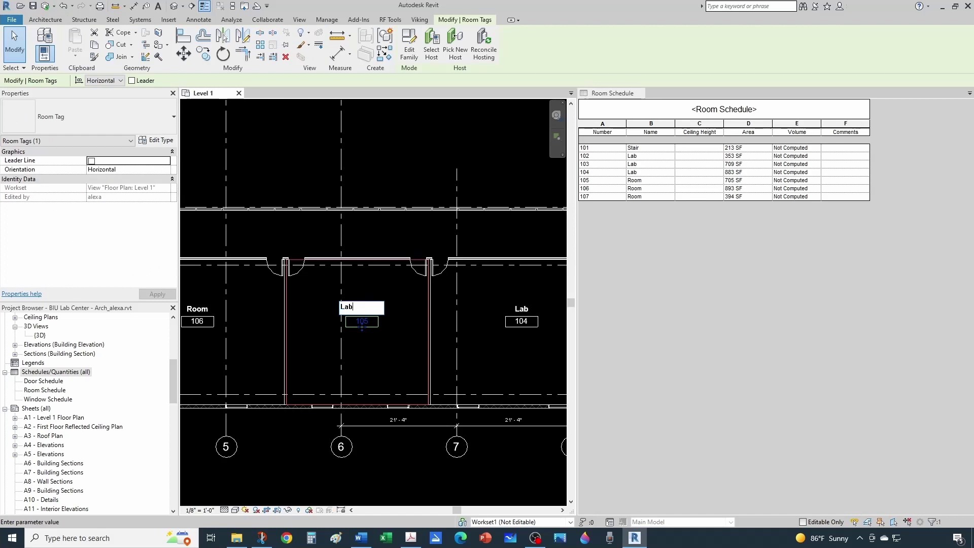
left_click(435, 349)
left_click(321, 350)
Step: Rename room 106 between grids 4 and 6 as Lab through its tag
middle_click_drag(321, 351, 505, 362)
left_click(381, 320)
left_click(380, 320)
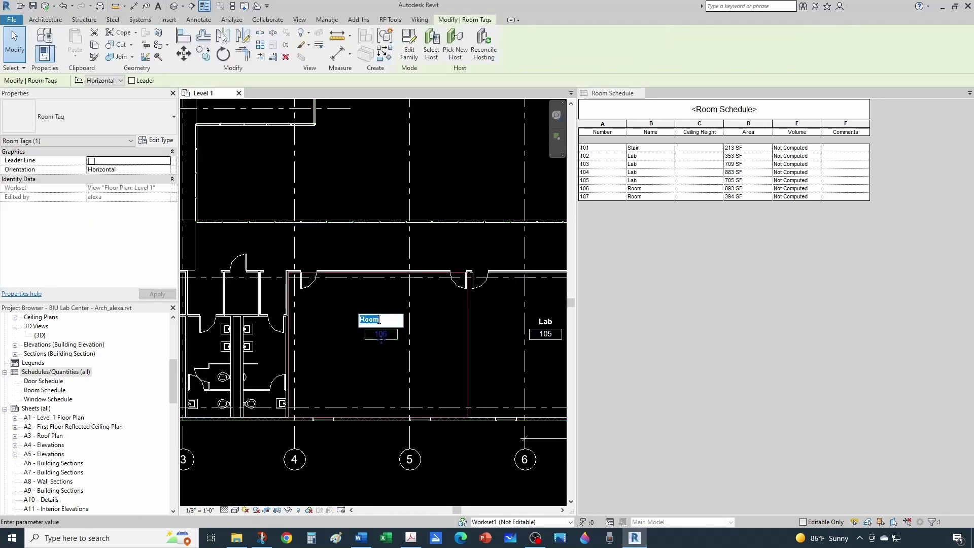
type("Lab")
left_click(372, 383)
left_click(355, 358)
Step: Select the room 102 element to review its area and volume properties, then clear the selection
scroll(358, 342, "down", 3)
scroll(434, 352, "right", 5, "shift")
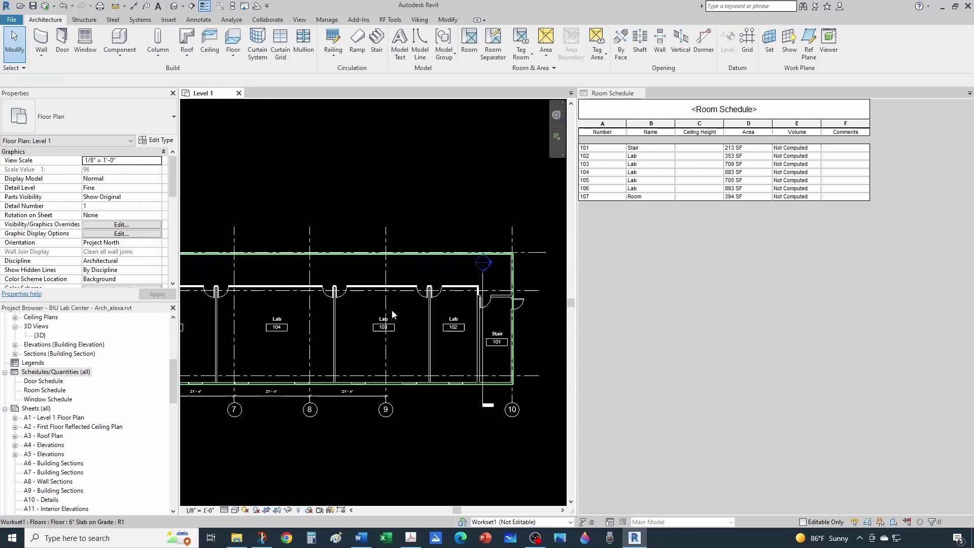
scroll(421, 328, "up", 2)
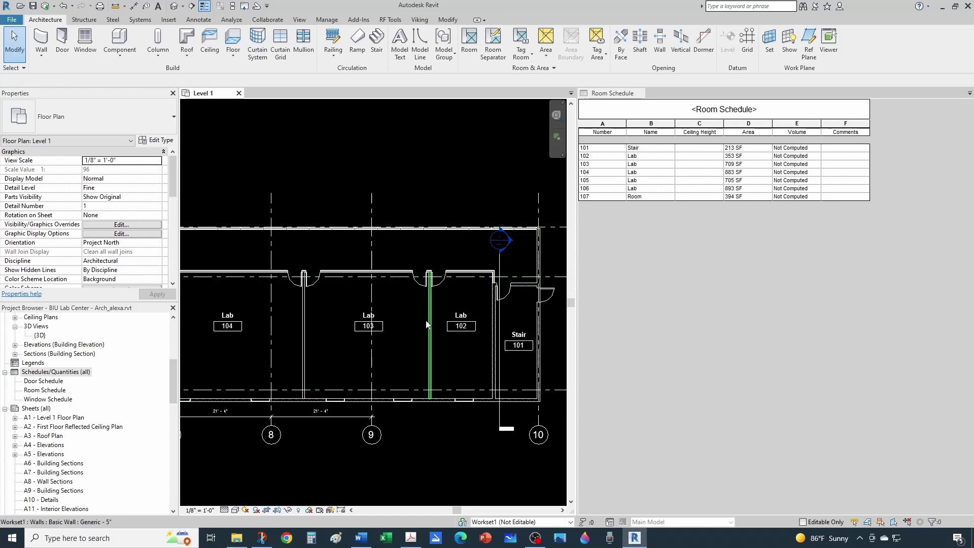
scroll(445, 312, "up", 3)
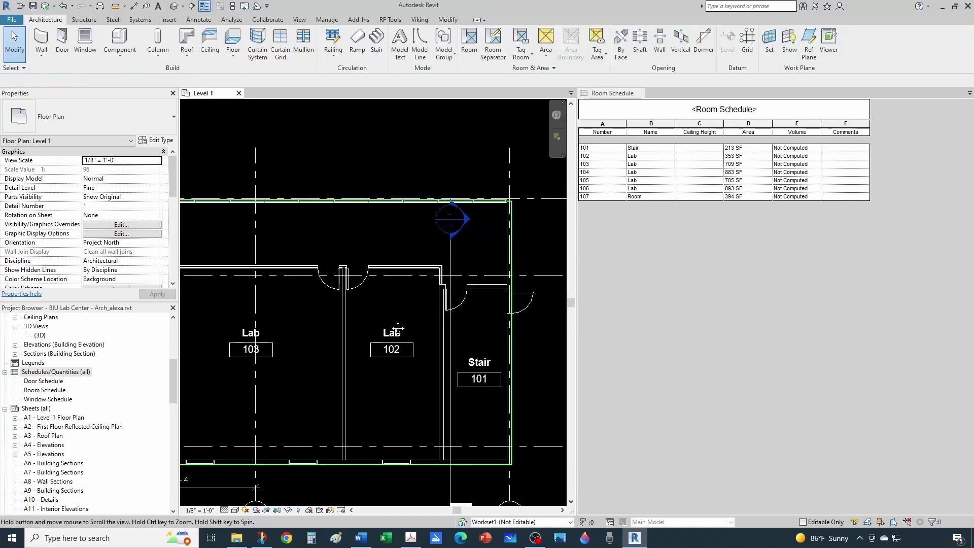
key("Tab")
left_click(380, 287)
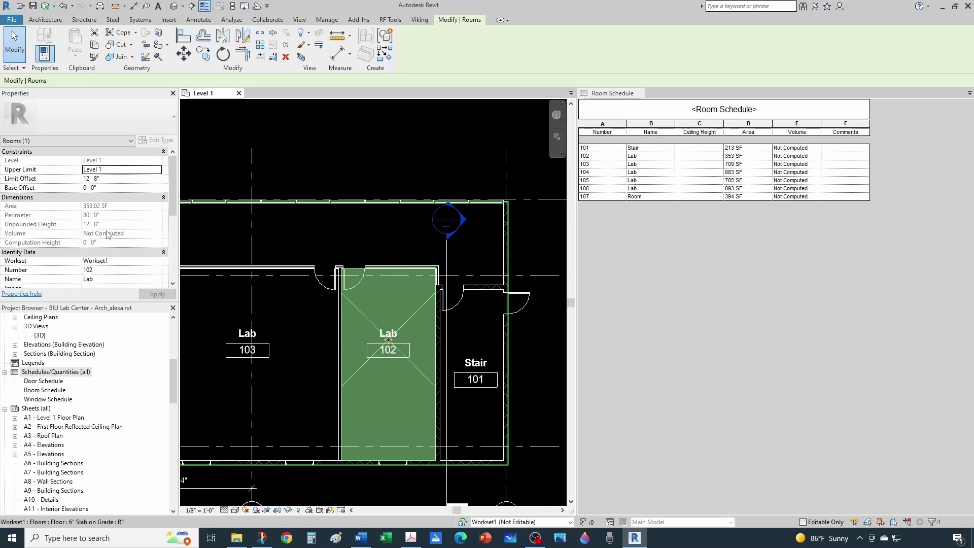
key("Escape")
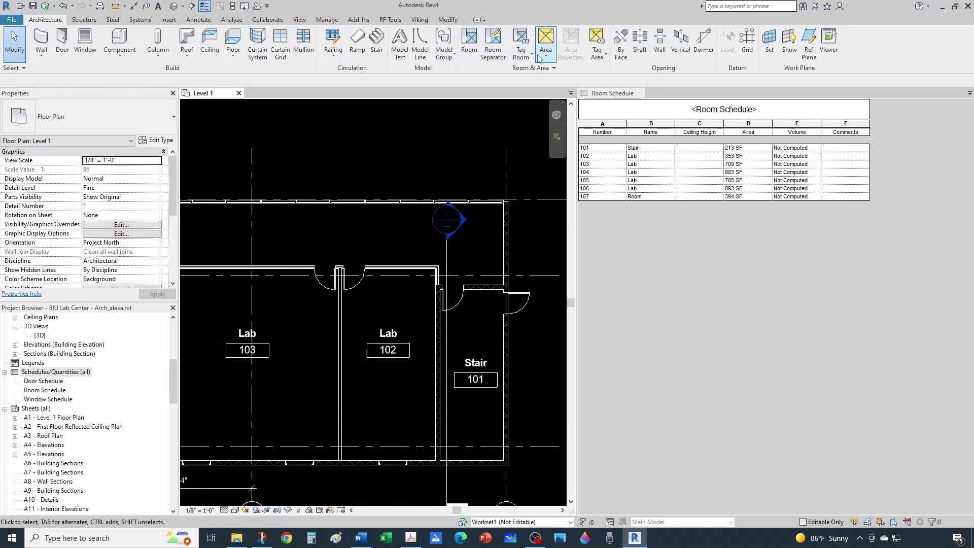
Step: Set the area and volume computations to Areas and Volumes, with room area computed at wall finish
left_click(527, 70)
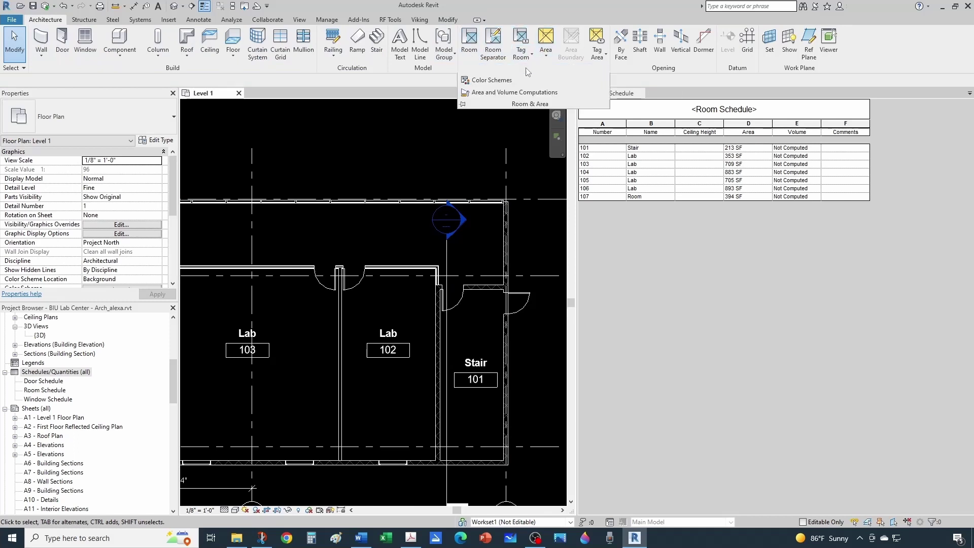
left_click(487, 93)
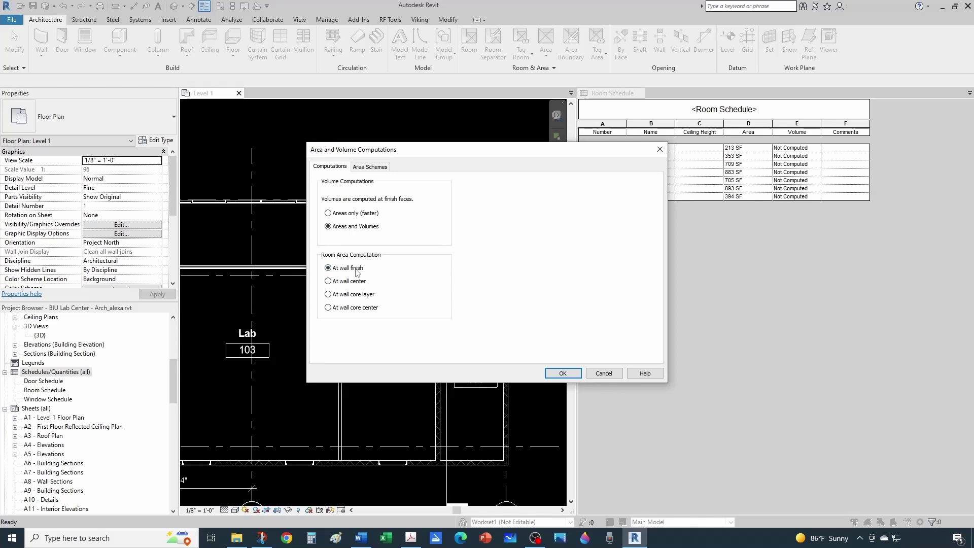
left_click(563, 373)
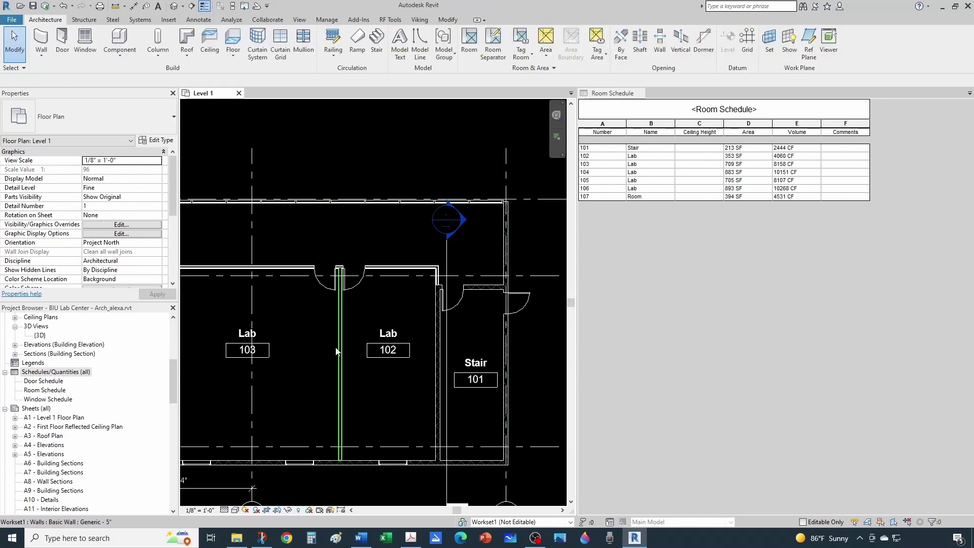
Step: Examine the faces of the wall between rooms 102 and 103 up close, then look over the row of labs
scroll(349, 338, "up", 3)
scroll(349, 322, "up", 2)
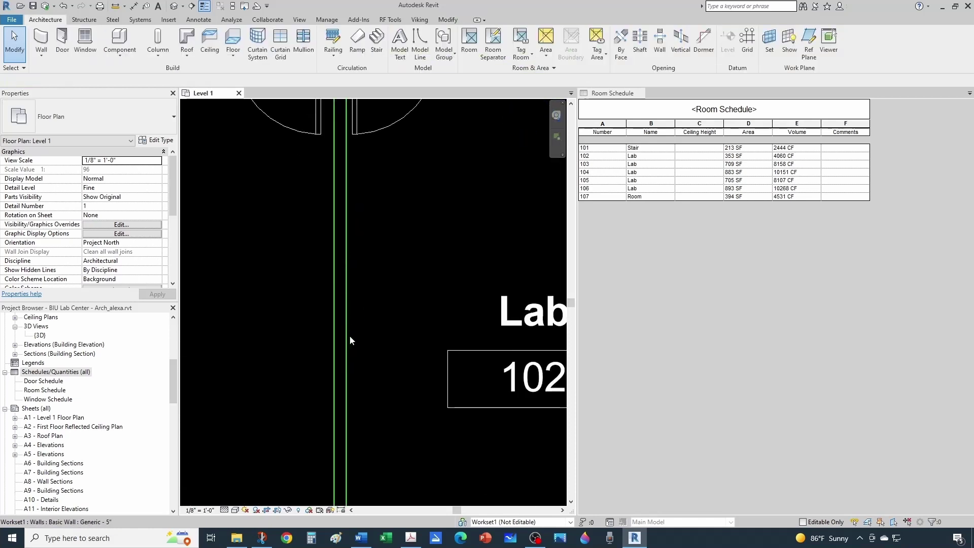
scroll(340, 281, "up", 1)
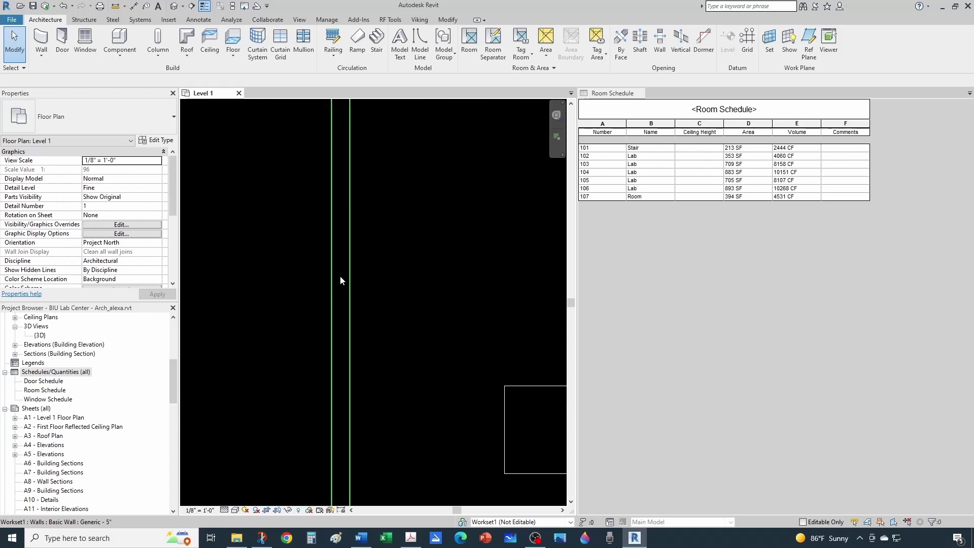
scroll(344, 274, "down", 5)
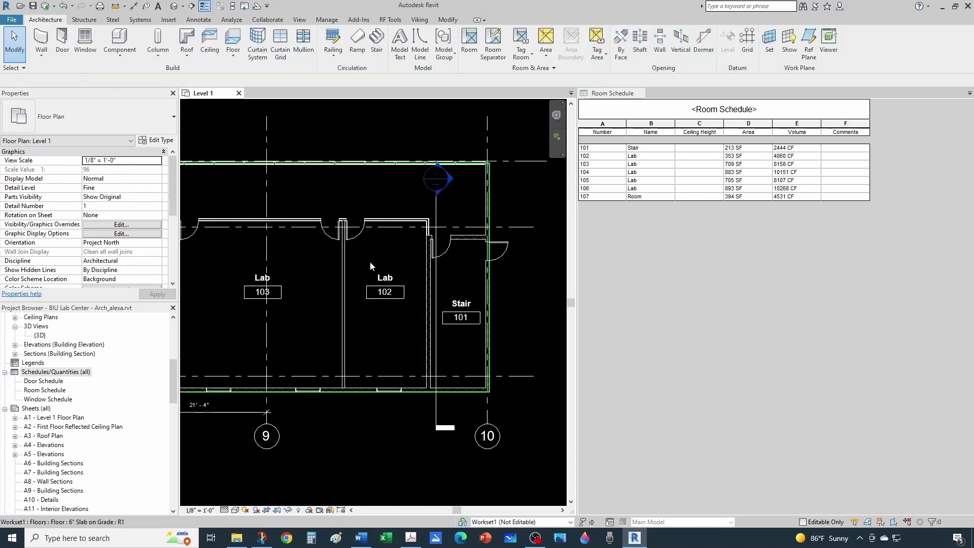
scroll(387, 237, "down", 3)
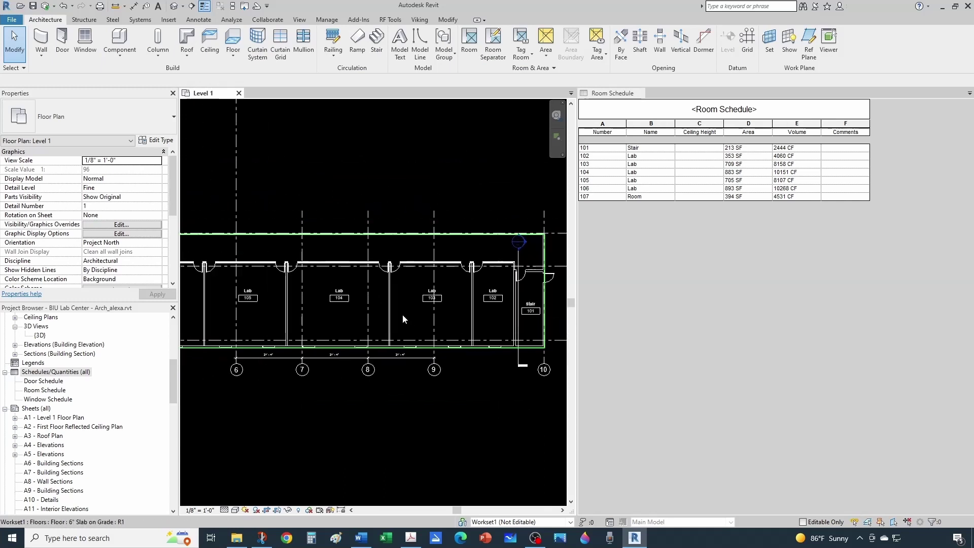
scroll(350, 356, "down", 2)
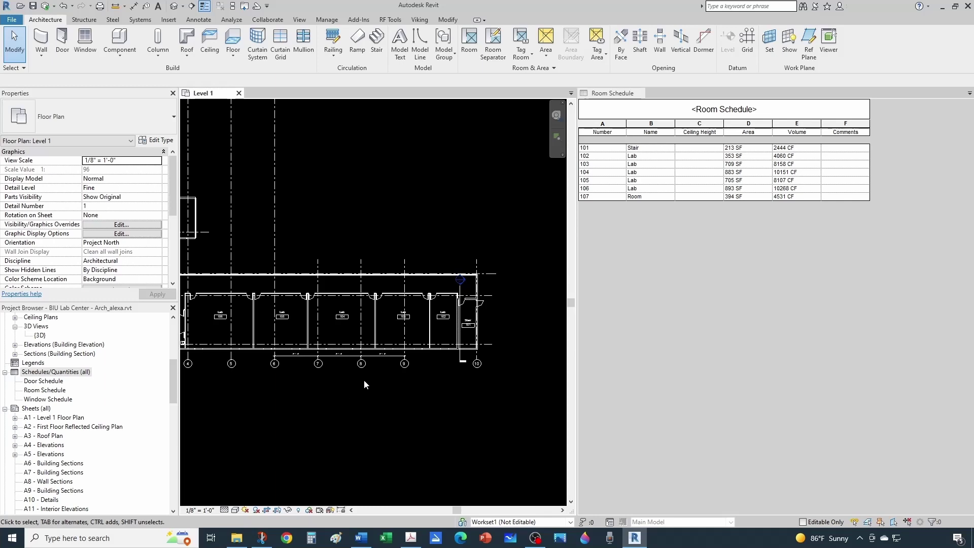
scroll(437, 378, "down", 1)
Step: Delete only the tag of Lab room 106 on the plan, keeping the room itself
scroll(223, 335, "up", 5)
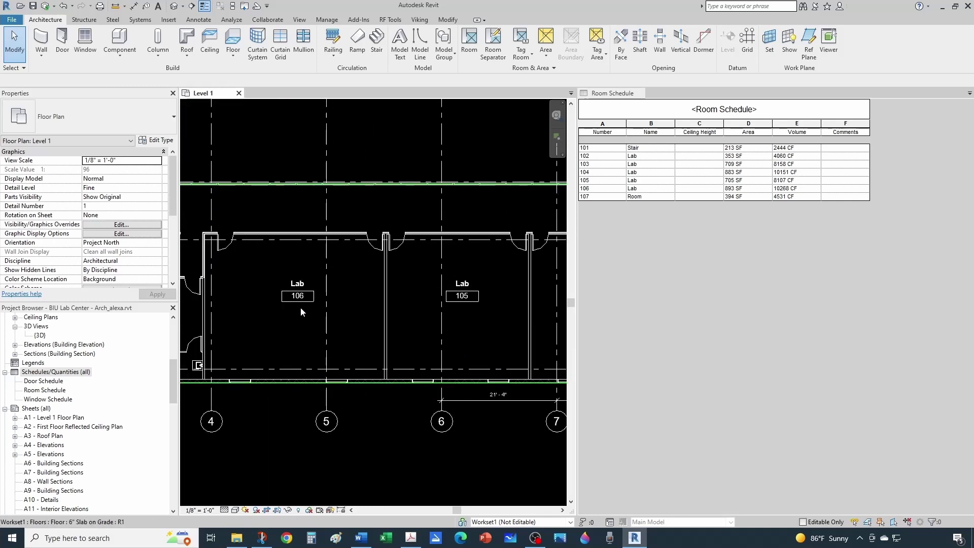
left_click(299, 302)
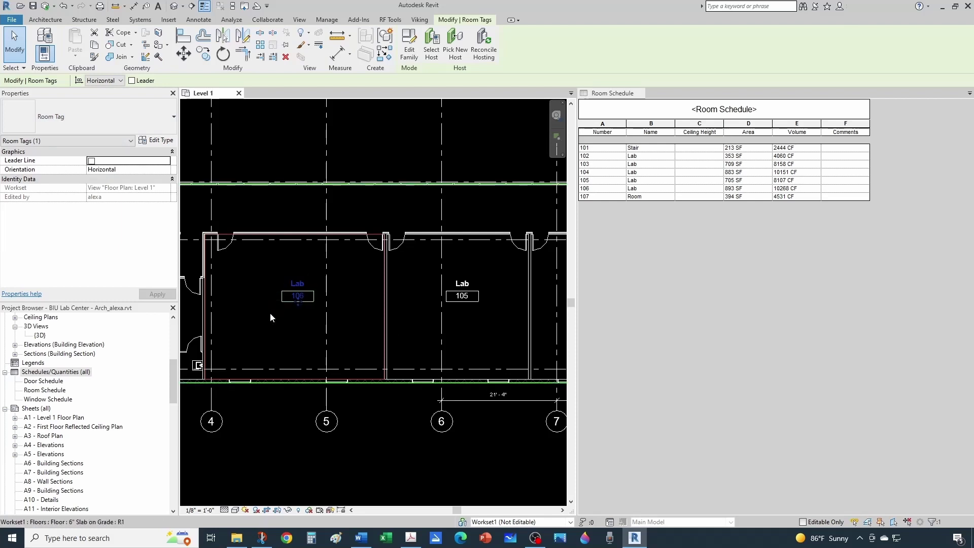
key("Delete")
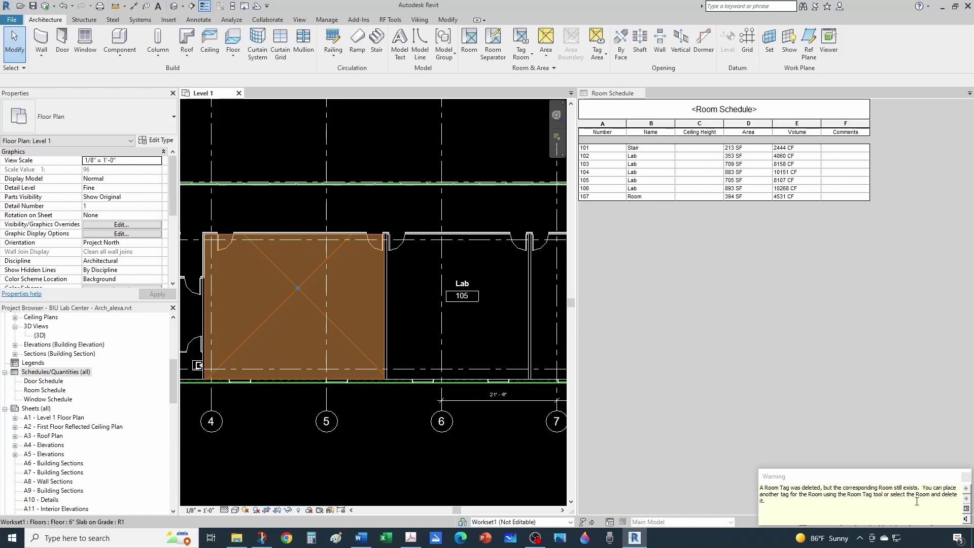
key("Escape")
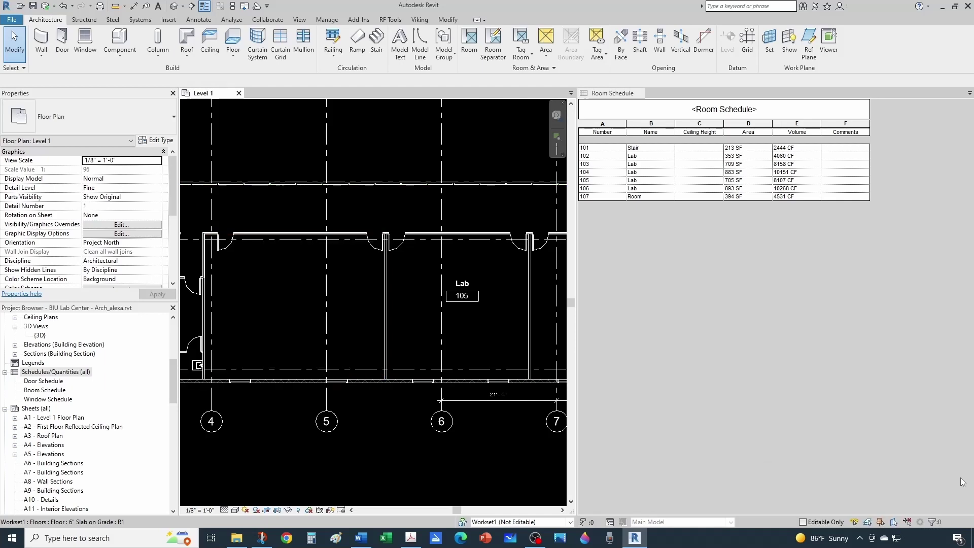
left_click(364, 306)
key("Escape")
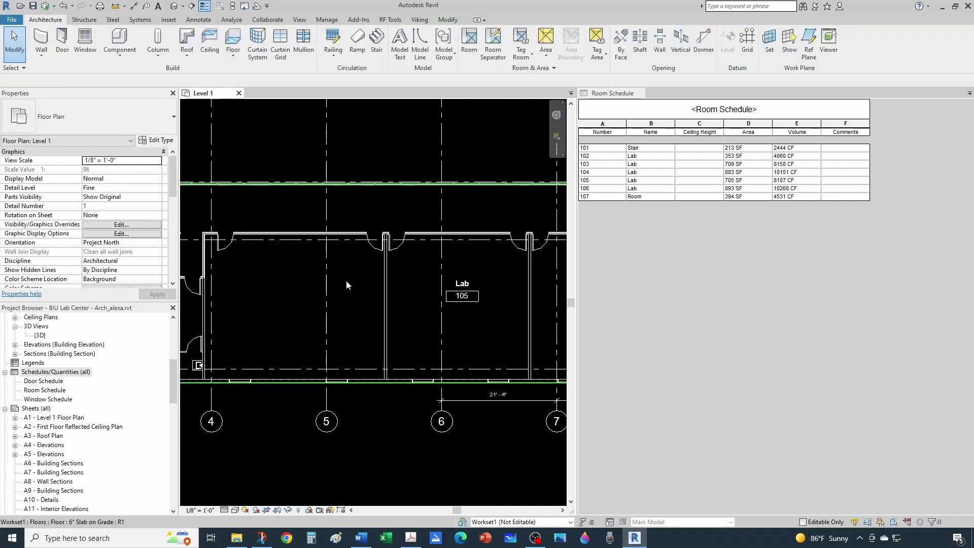
Step: Highlight untagged room 106 on the plan from its Room Schedule row, then return to the plan
left_click(607, 191)
left_click(608, 190)
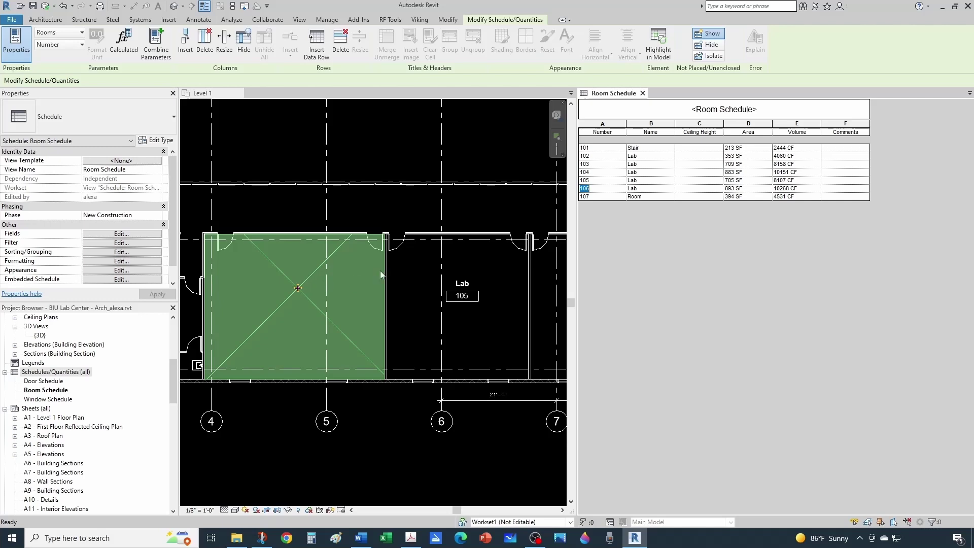
left_click(420, 208)
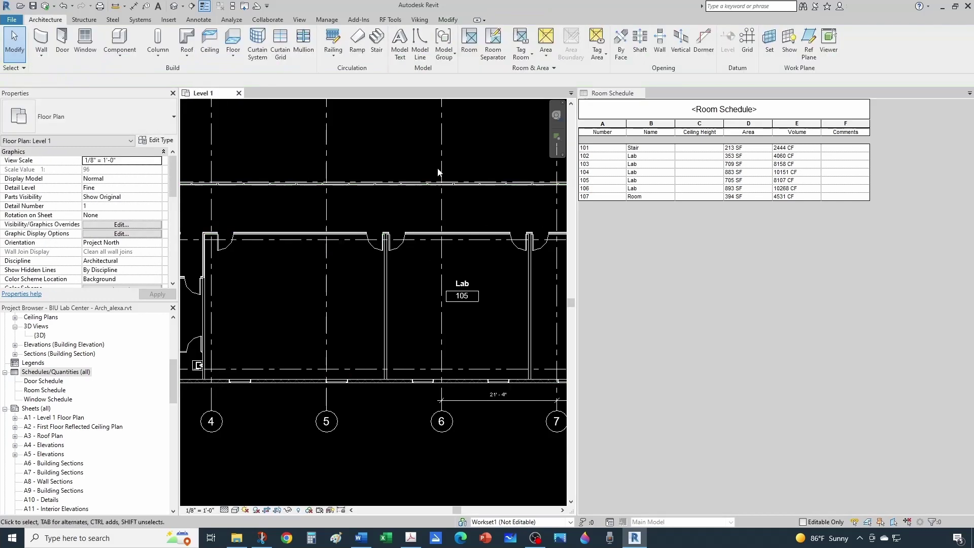
Step: Place a new room tag at the middle of room 106 with the Tag Room tool
left_click(522, 40)
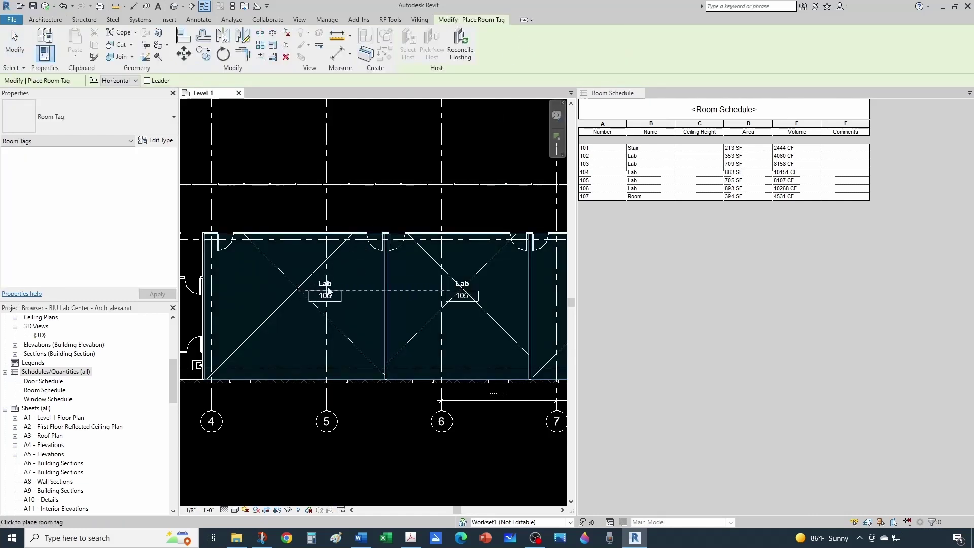
left_click(303, 291)
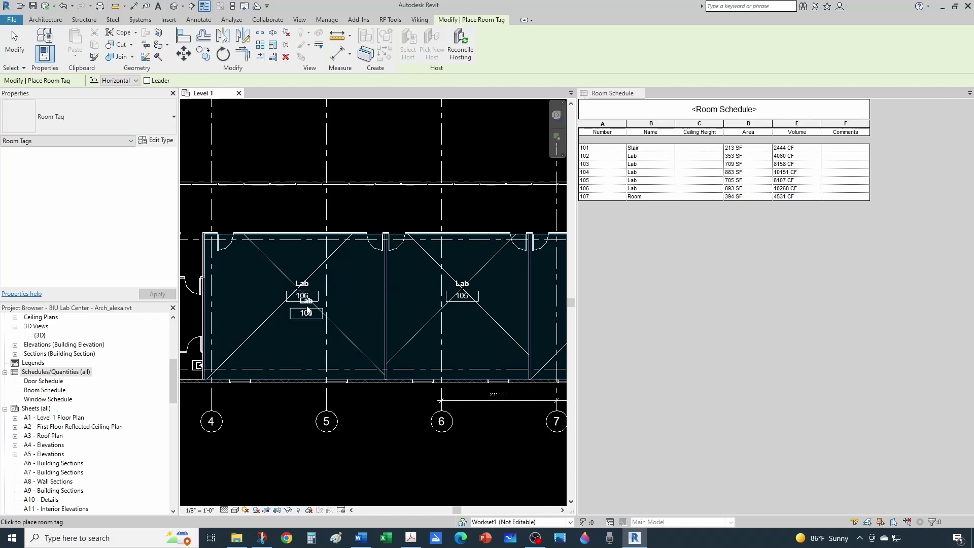
key("Escape")
key("Escape")
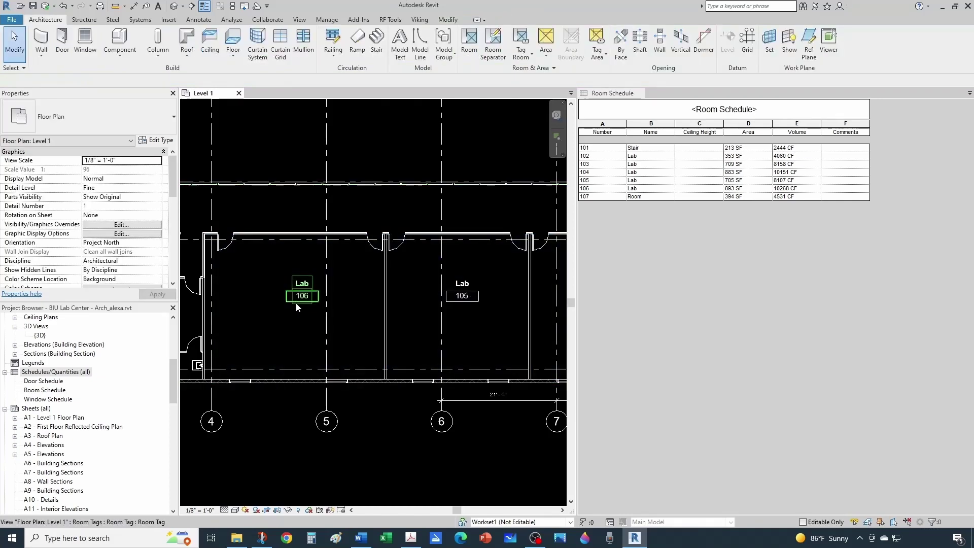
Step: Remove the newly placed tag from room 106 and dismiss the warning
left_click(297, 306)
key("Delete")
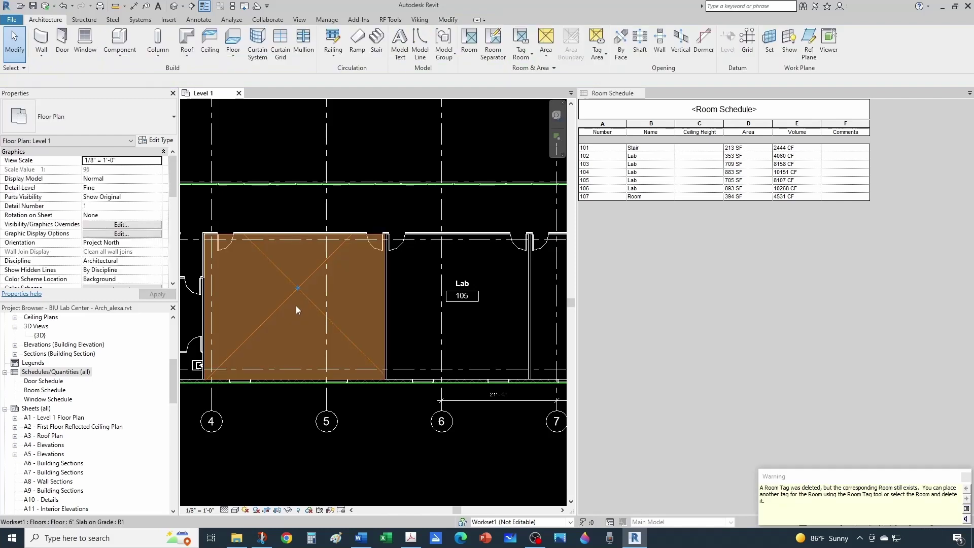
left_click(966, 478)
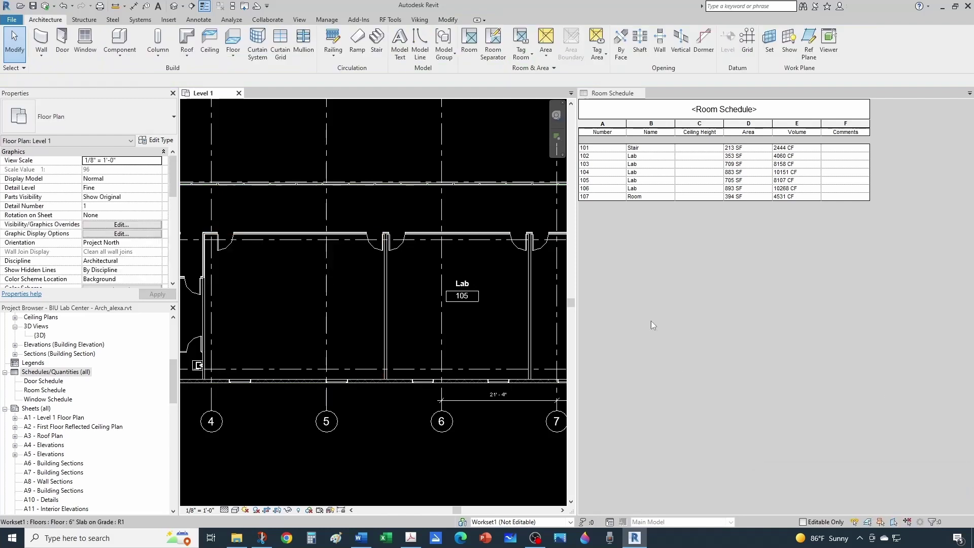
left_click(355, 254)
key("Escape")
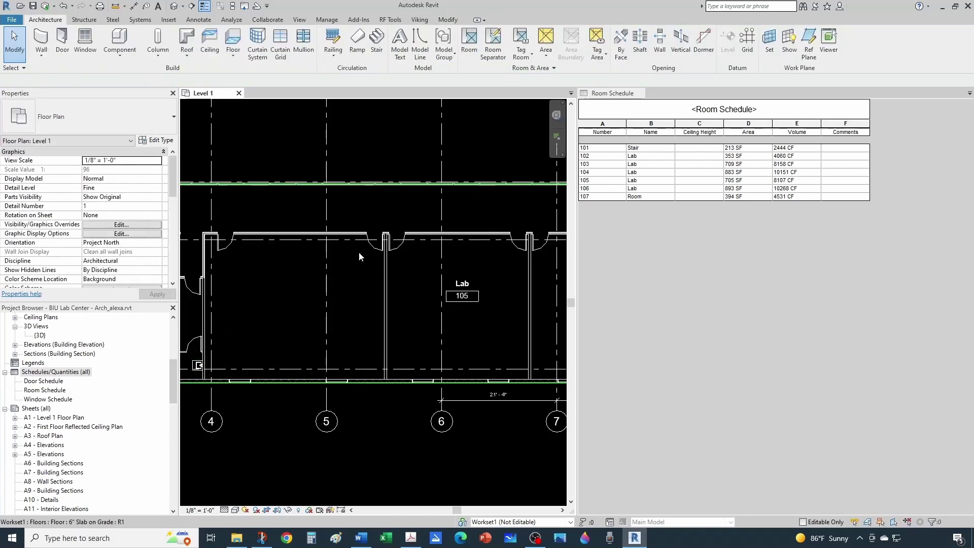
Step: Delete the room 106 element from the plan while leaving its entry in the Room Schedule
key("Tab")
key("Tab")
left_click(270, 236)
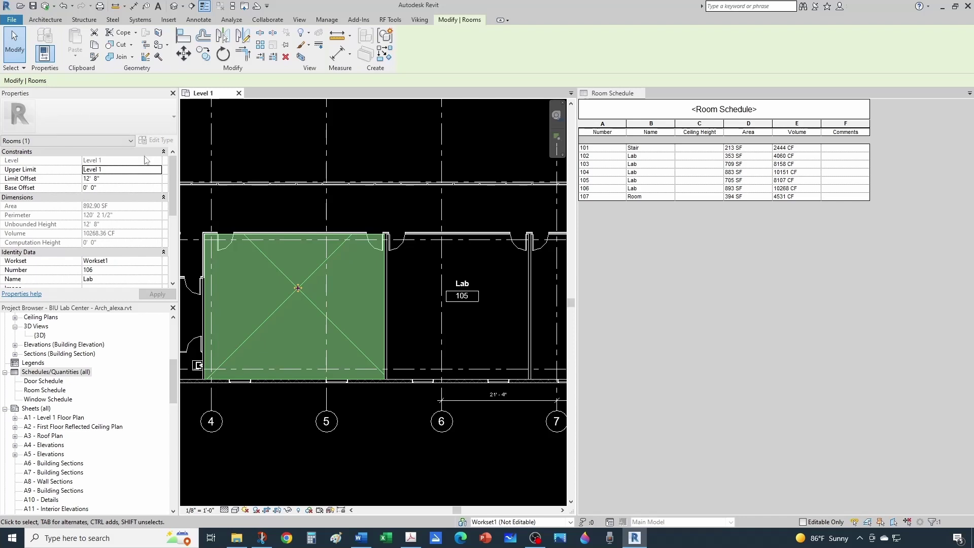
key("Delete")
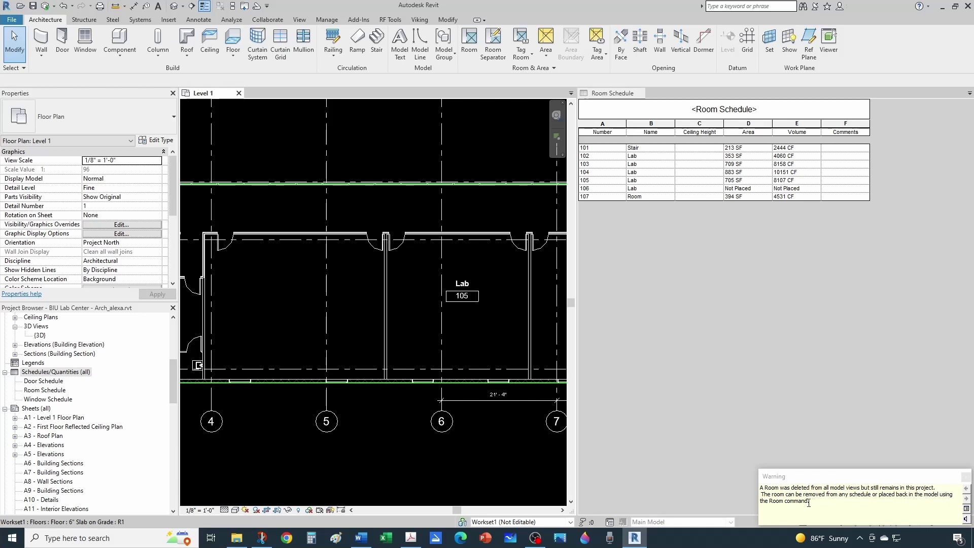
left_click(965, 477)
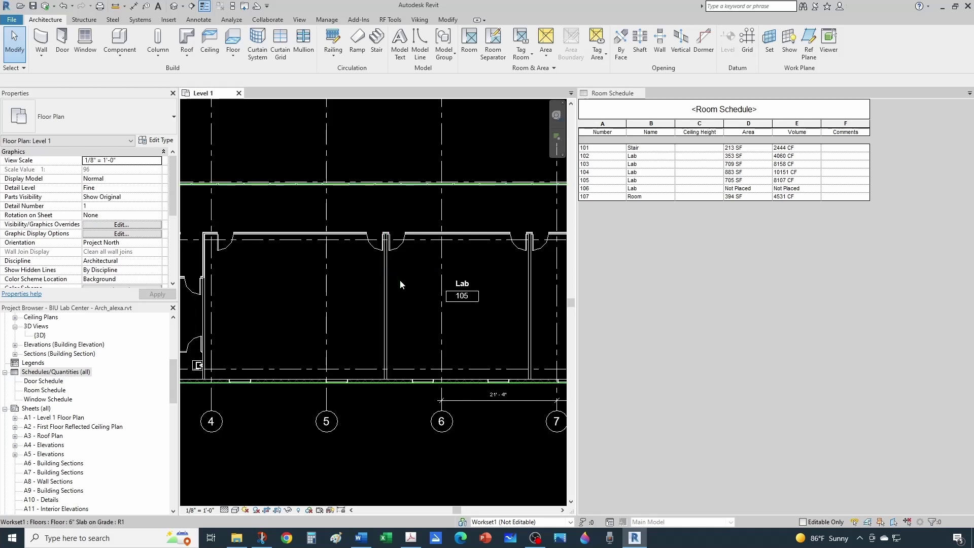
scroll(372, 269, "down", 1)
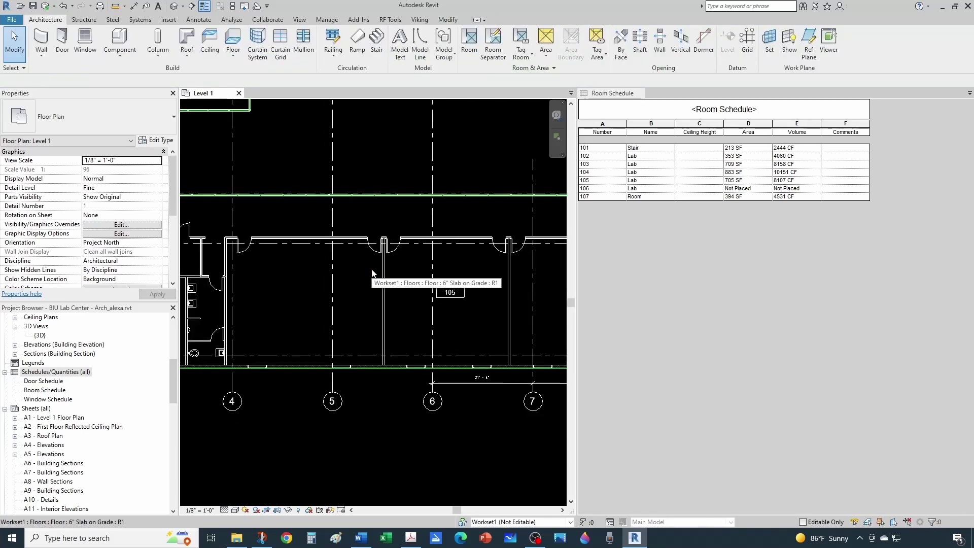
scroll(394, 269, "down", 1)
middle_click_drag(394, 269, 366, 288)
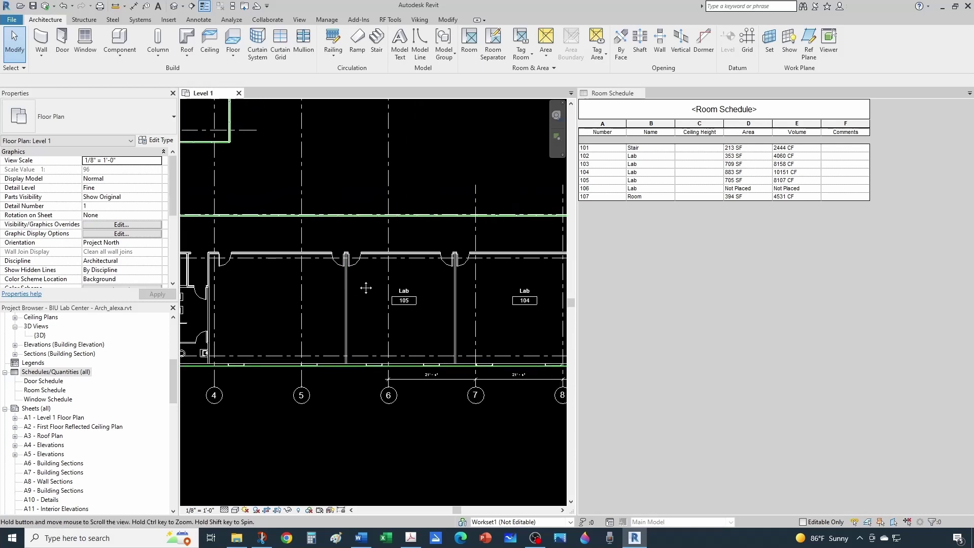
scroll(358, 279, "down", 1)
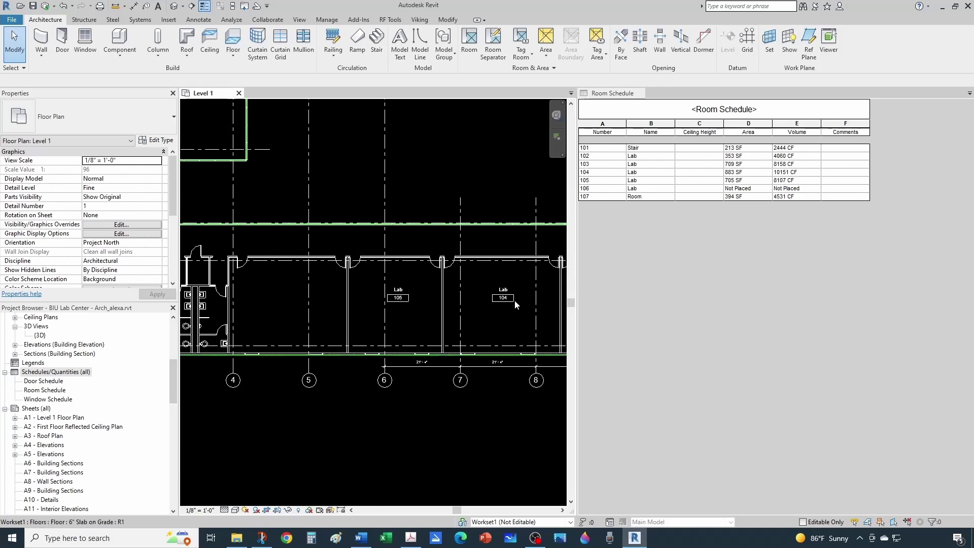
scroll(364, 319, "down", 1)
middle_click_drag(360, 323, 399, 369)
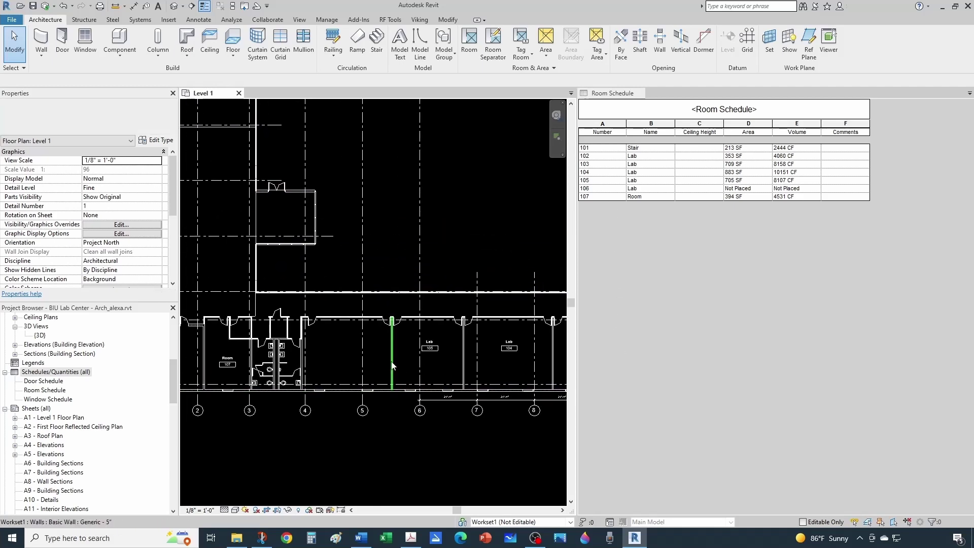
Step: Place the existing unplaced room 106 Lab in its empty space between grids 4 and 6, west of Lab 105
scroll(393, 357, "up", 1)
scroll(418, 339, "up", 1)
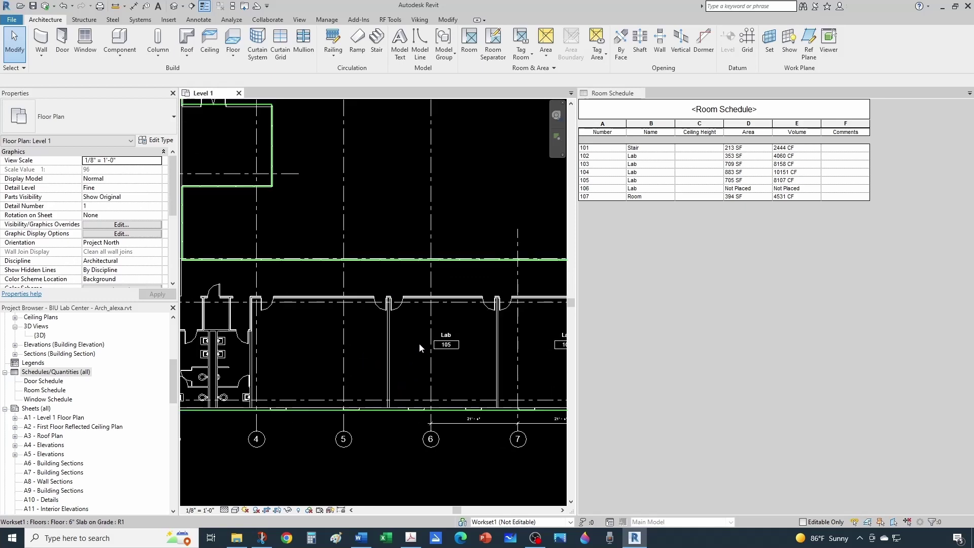
middle_click_drag(331, 348, 364, 365)
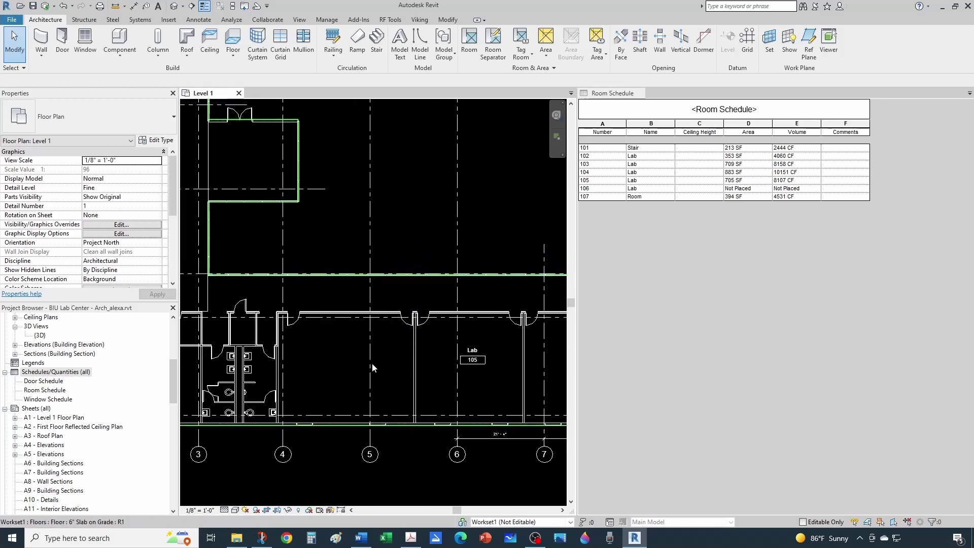
scroll(337, 345, "down", 2)
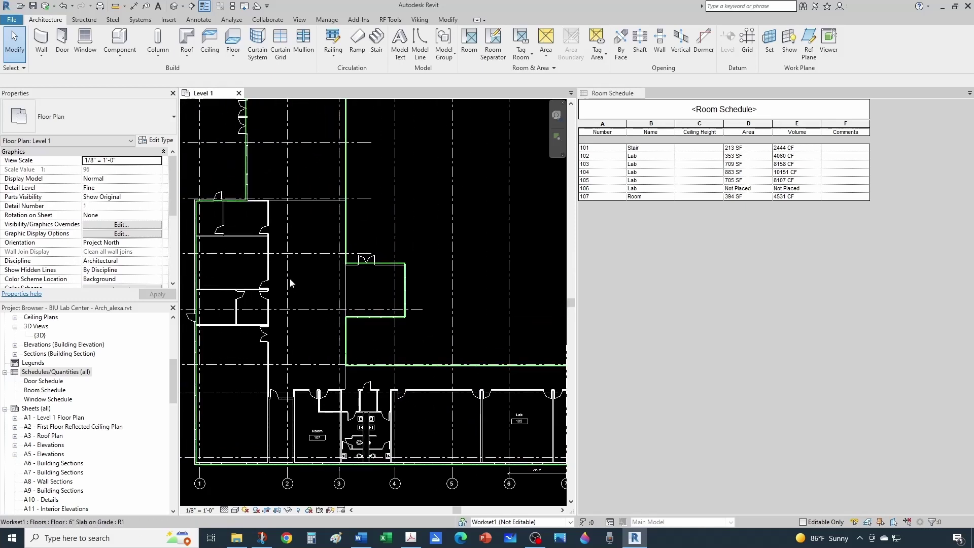
scroll(452, 393, "up", 3)
middle_click_drag(461, 403, 416, 361)
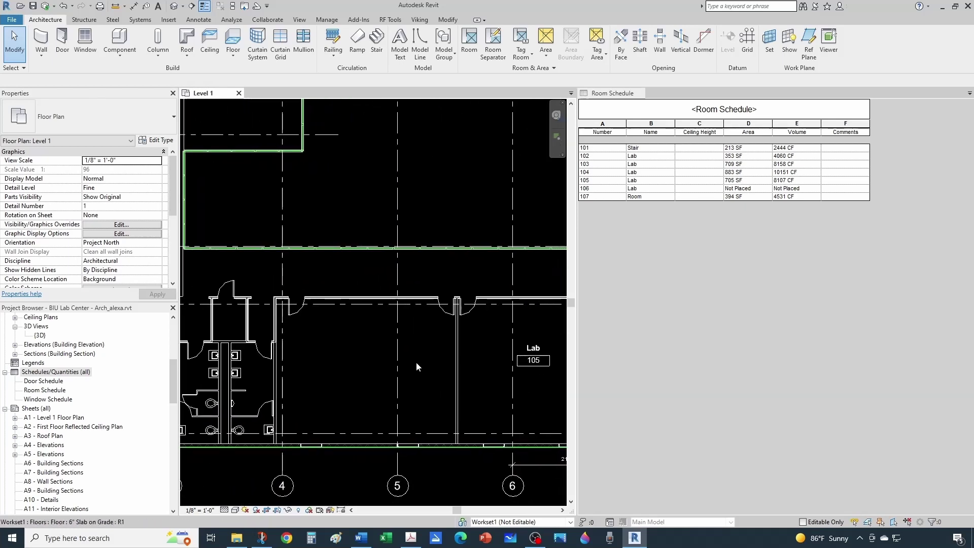
left_click(470, 46)
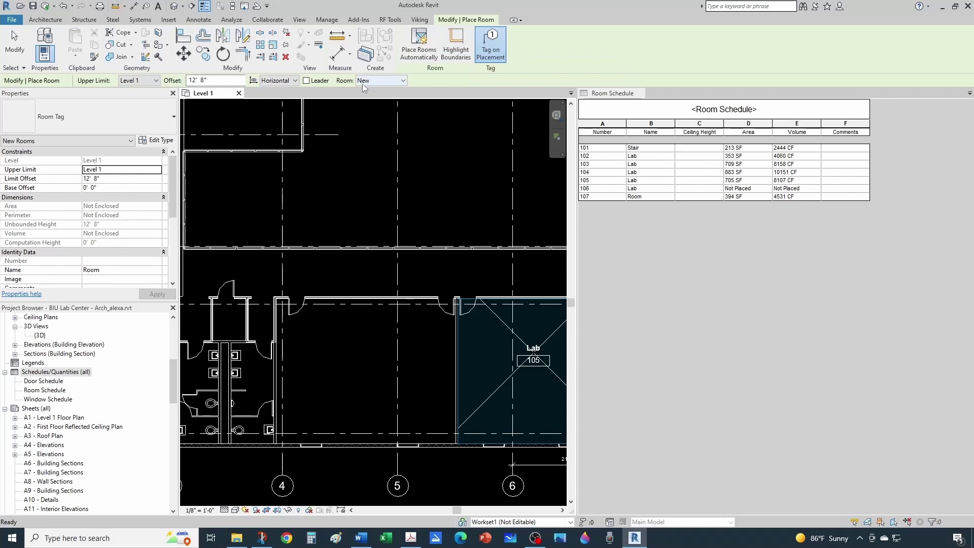
left_click(404, 80)
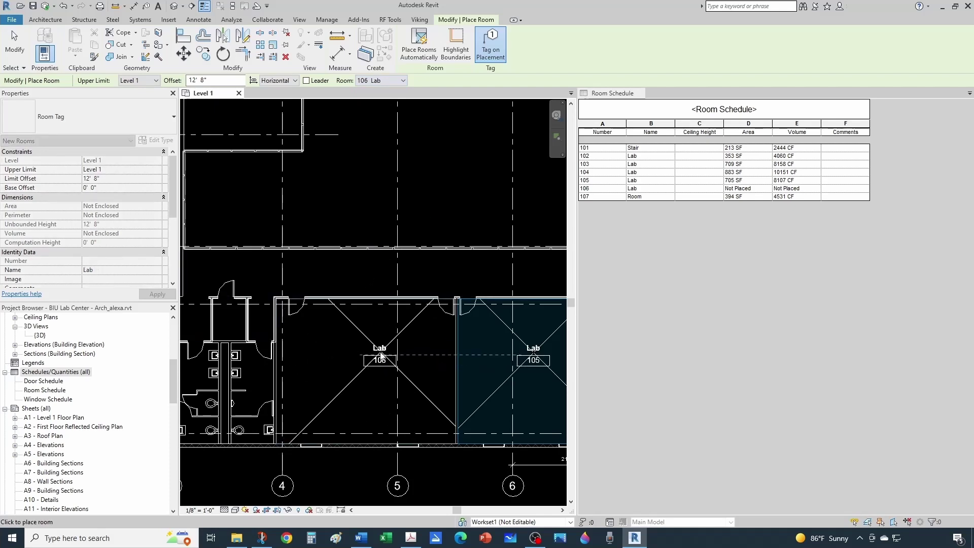
left_click(380, 355)
key("Escape")
key("Escape")
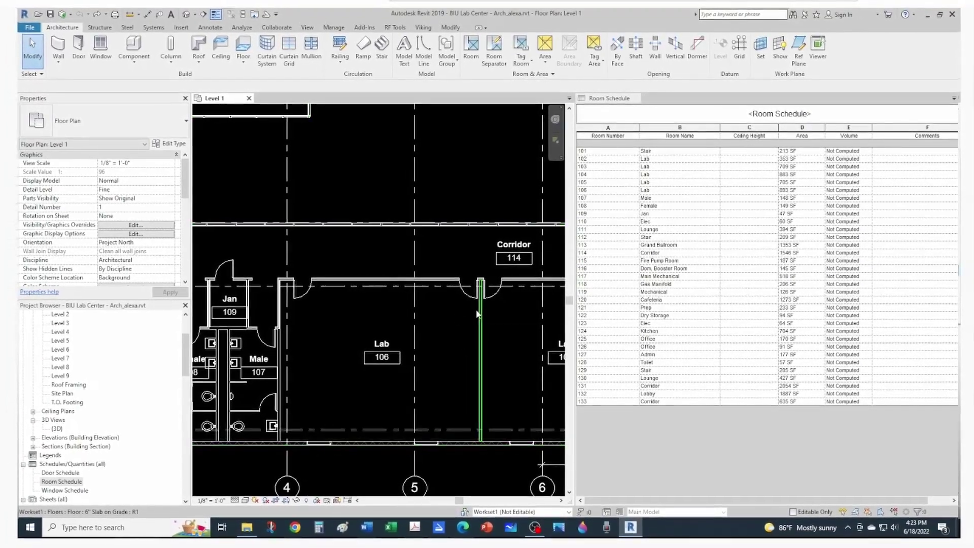
Step: Delete room 106 and its tag from the project through its row in the Room Schedule
left_click(599, 191)
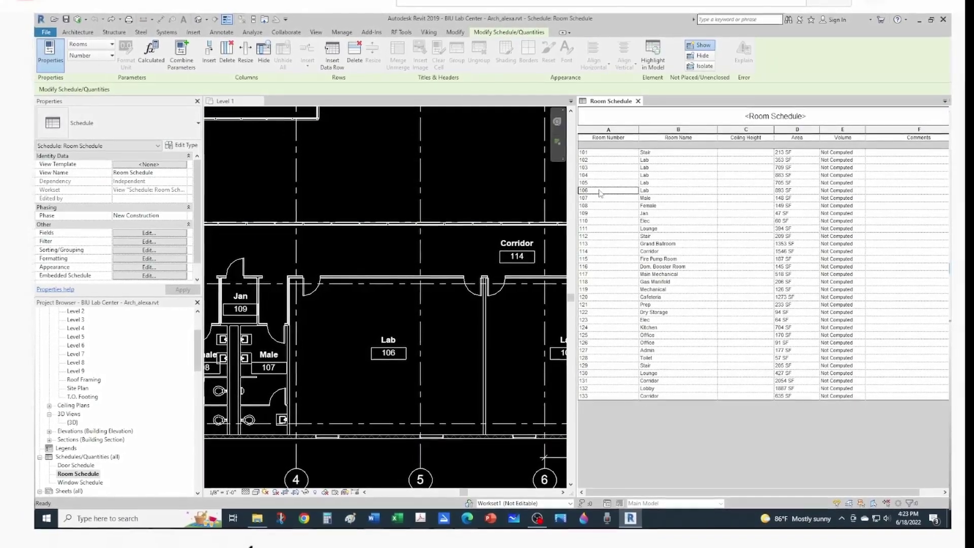
right_click(599, 191)
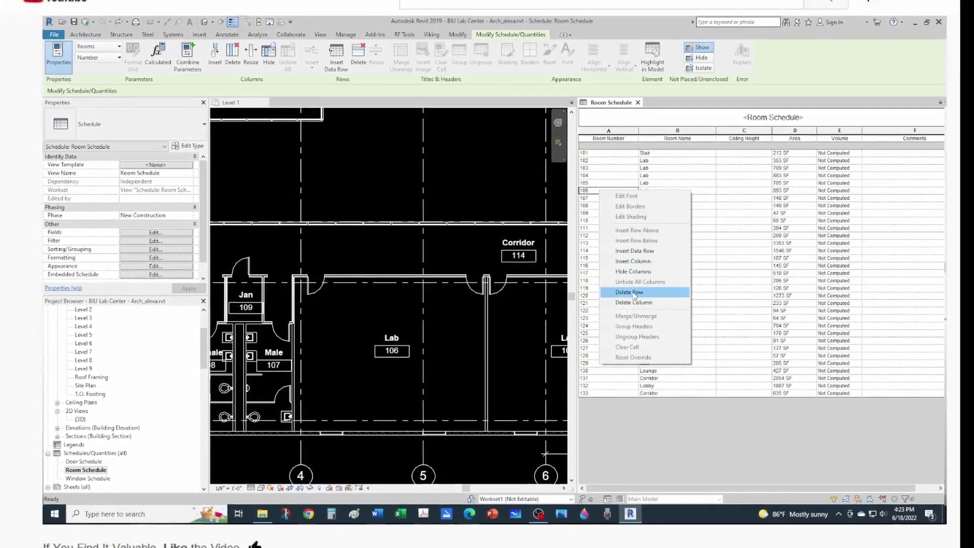
left_click(632, 295)
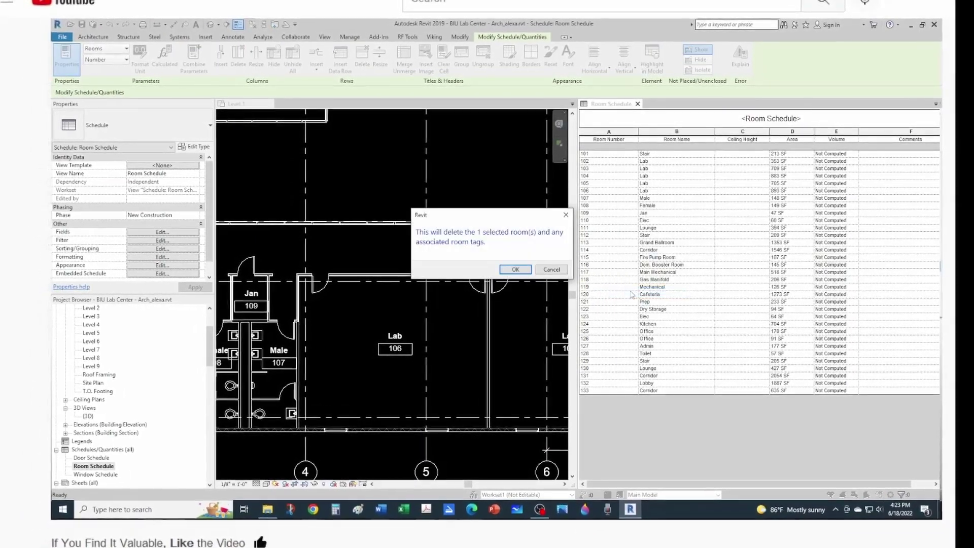
left_click(517, 268)
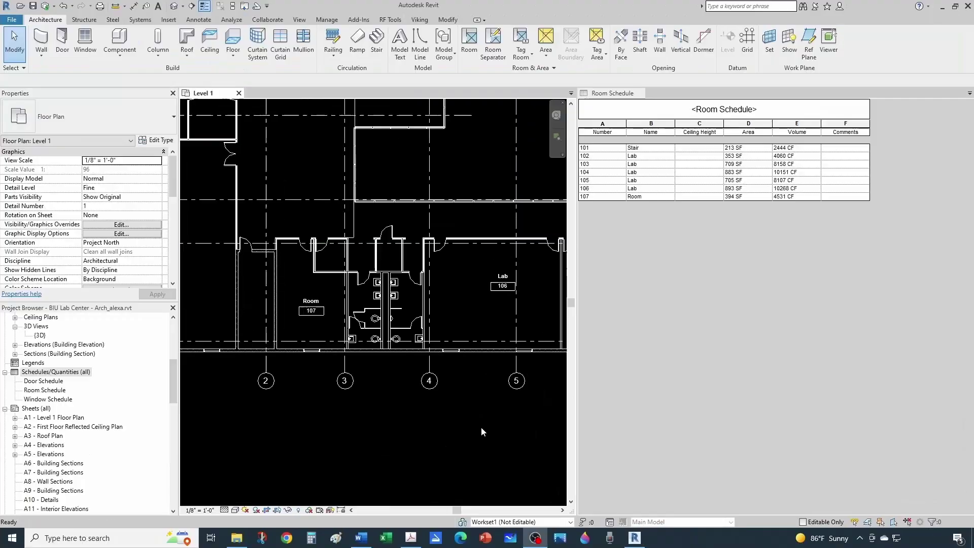
Step: Place a new room with a tag in the east restroom, between grids 3 and 4
scroll(481, 427, "down", 3)
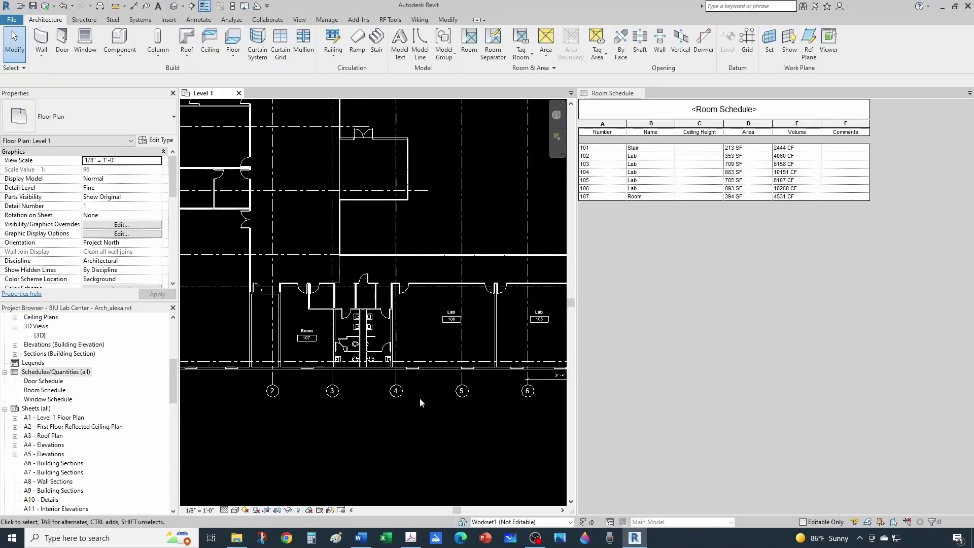
scroll(417, 397, "up", 2)
scroll(334, 327, "up", 3)
scroll(334, 327, "up", 2)
middle_click_drag(409, 278, 439, 283)
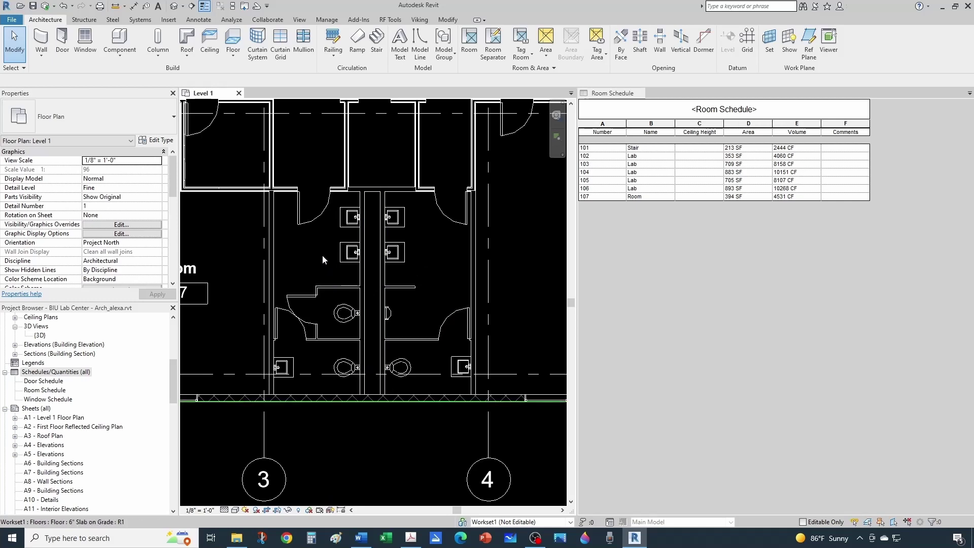
left_click(468, 44)
scroll(438, 302, "up", 2)
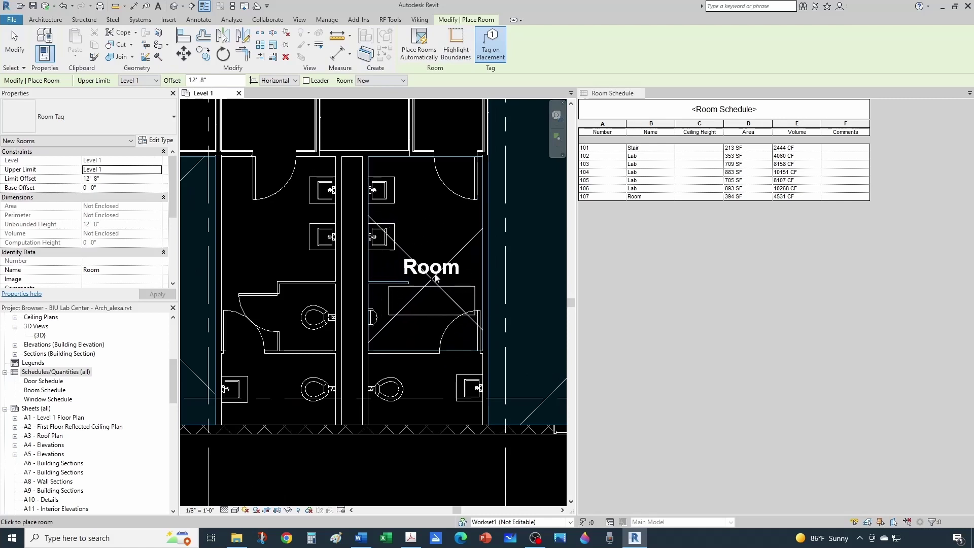
left_click(429, 264)
key("Escape")
key("Escape")
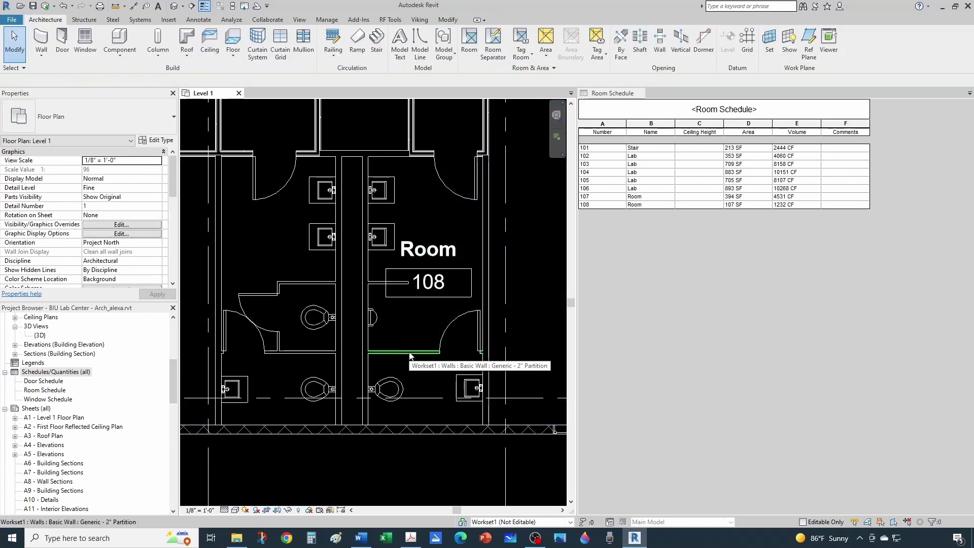
Step: Rename room 108 to Male through its tag
left_click(439, 256)
left_click(438, 254)
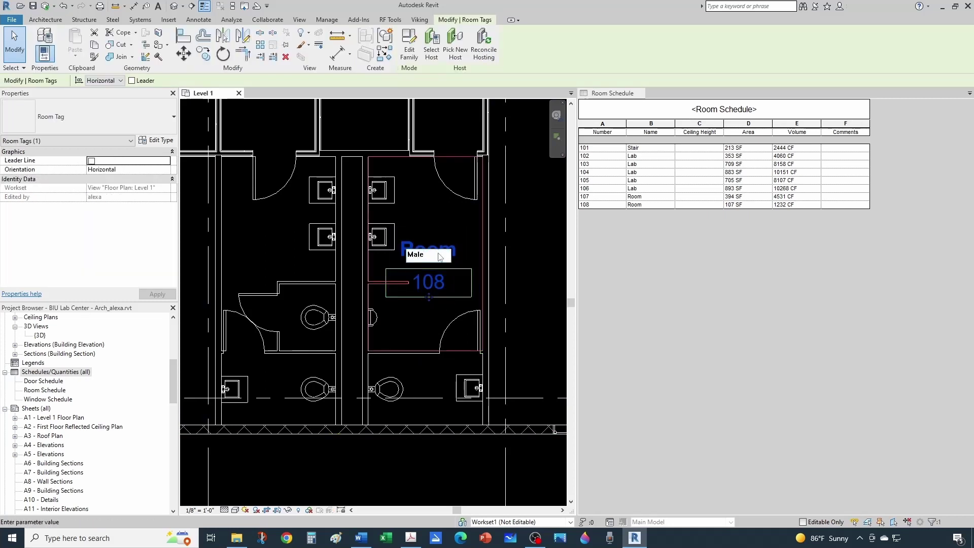
key("Escape")
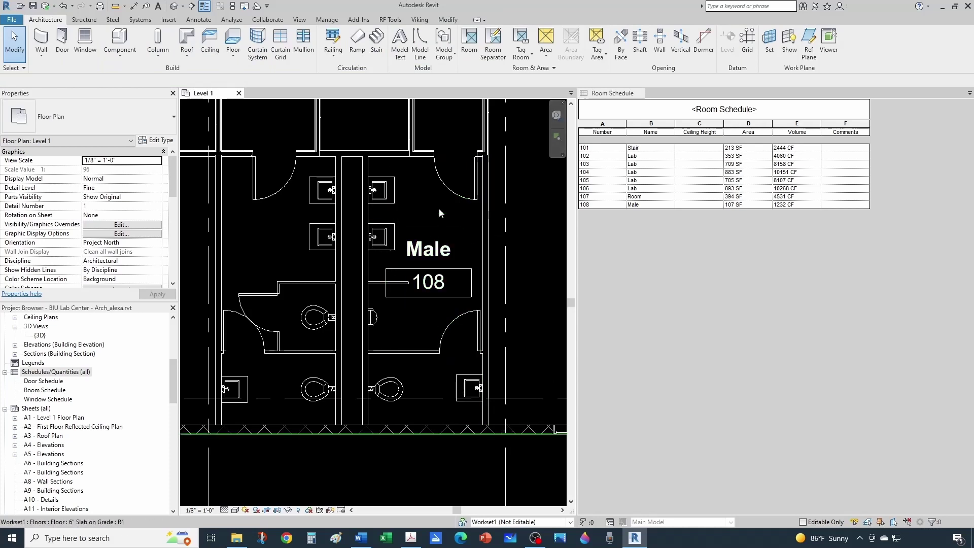
Step: Examine the boundary of room 108 and preview a separate room in the stall south of its partition, without placing it
left_click(398, 160)
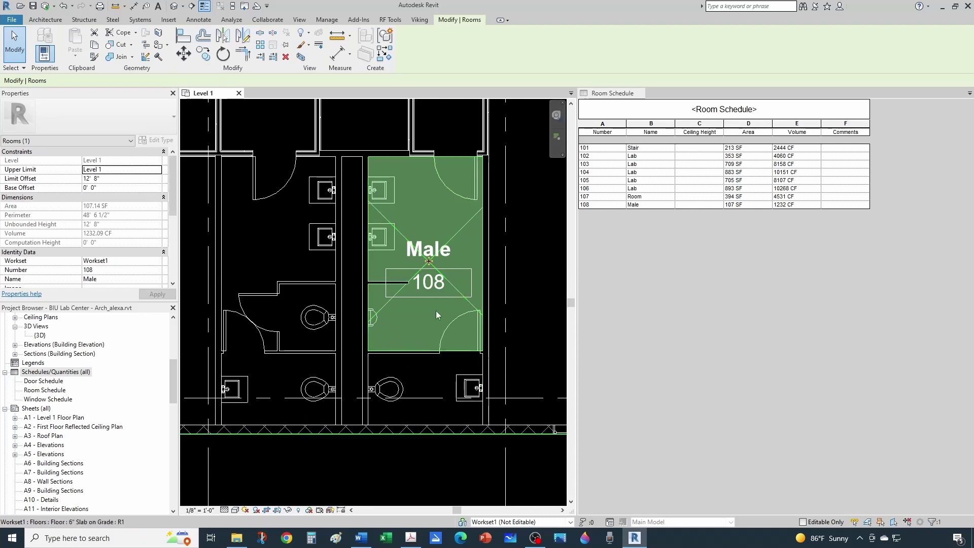
key("Escape")
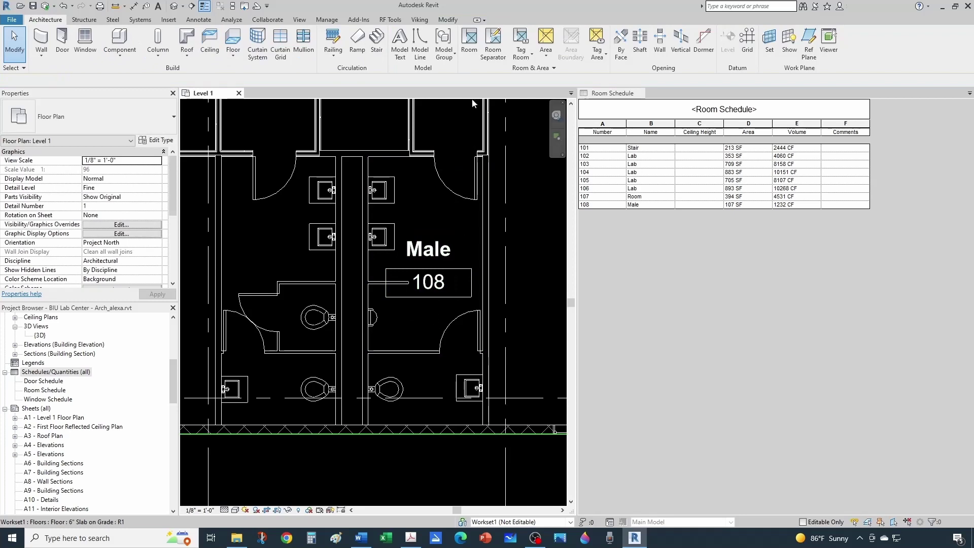
key("r")
key("m")
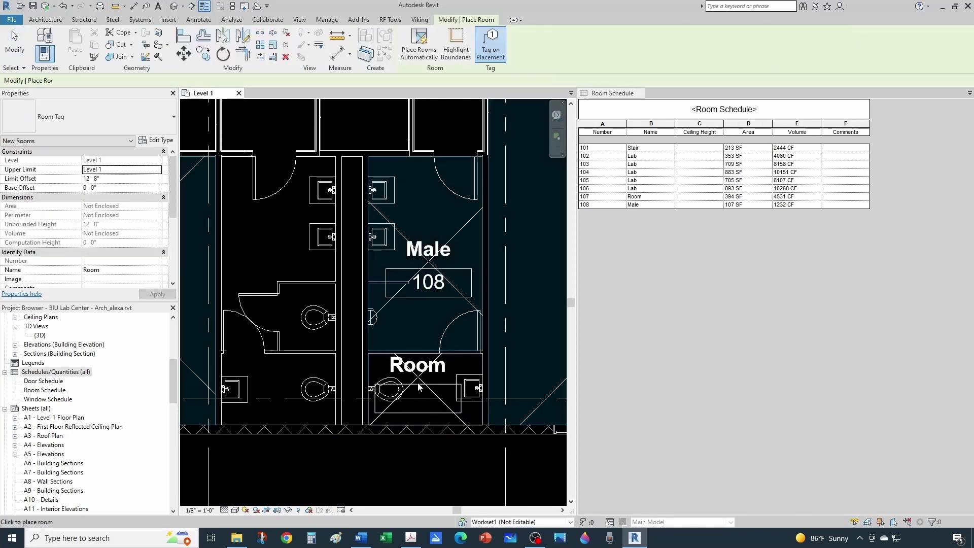
scroll(424, 394, "up", 1)
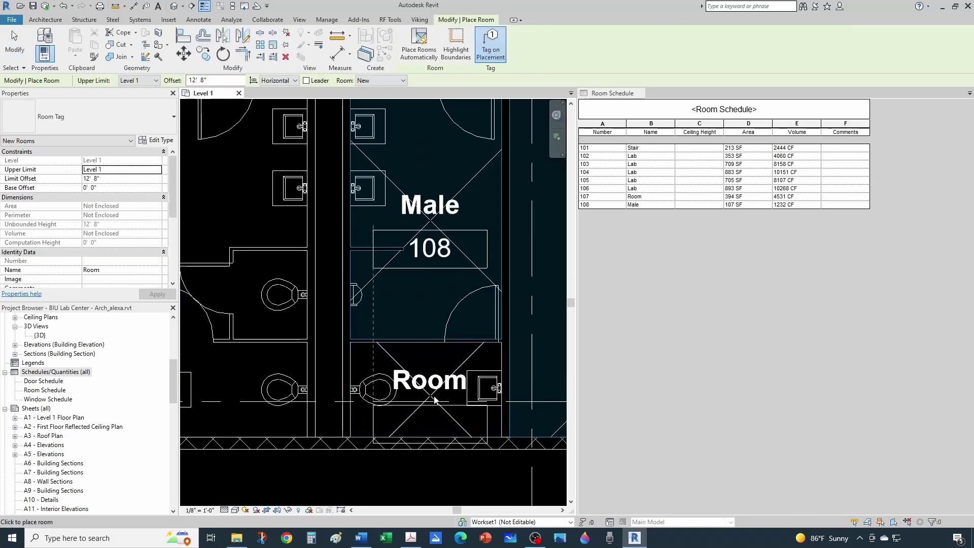
key("Escape")
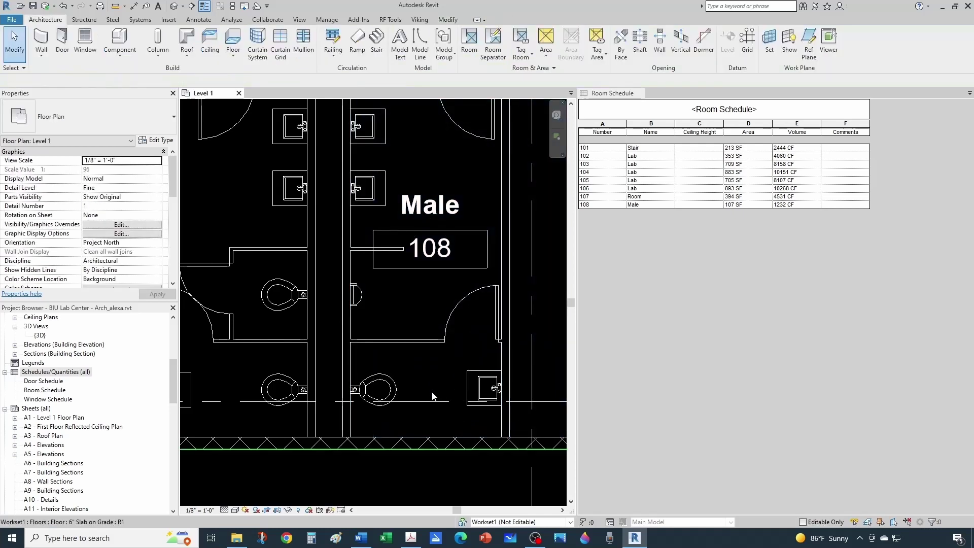
Step: Turn off Room Bounding for the 2" partition wall at the Male restroom's south stall and check room 108's extents
scroll(432, 396, "down", 4)
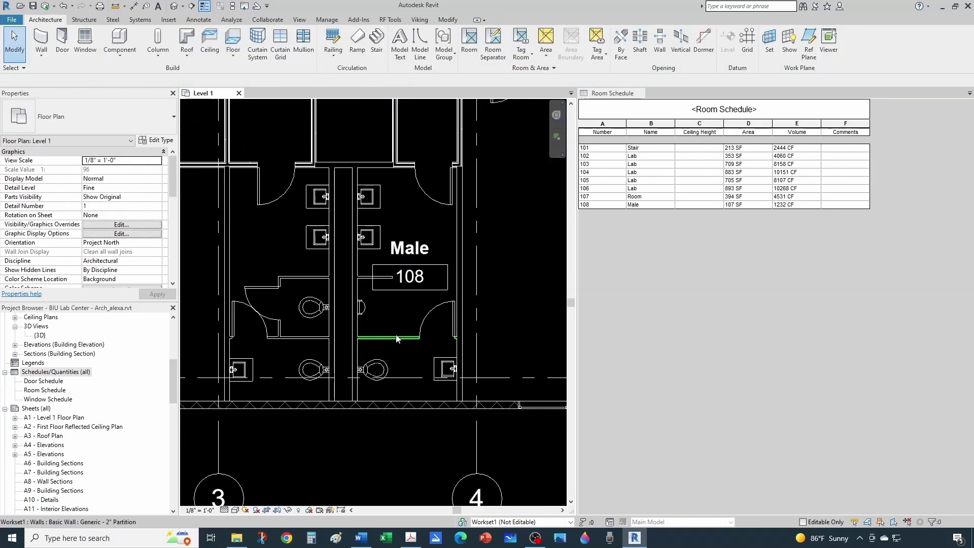
scroll(397, 340, "up", 2)
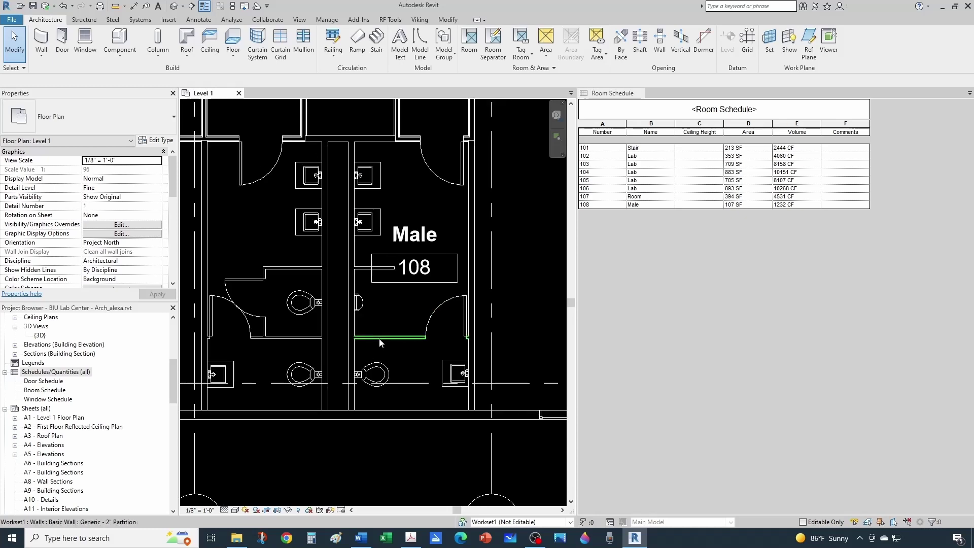
left_click(403, 338)
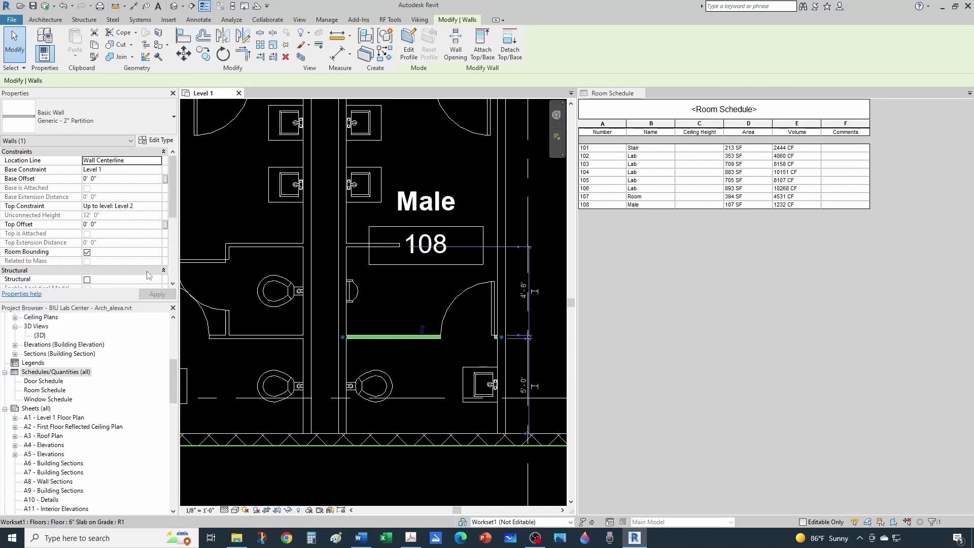
left_click(87, 253)
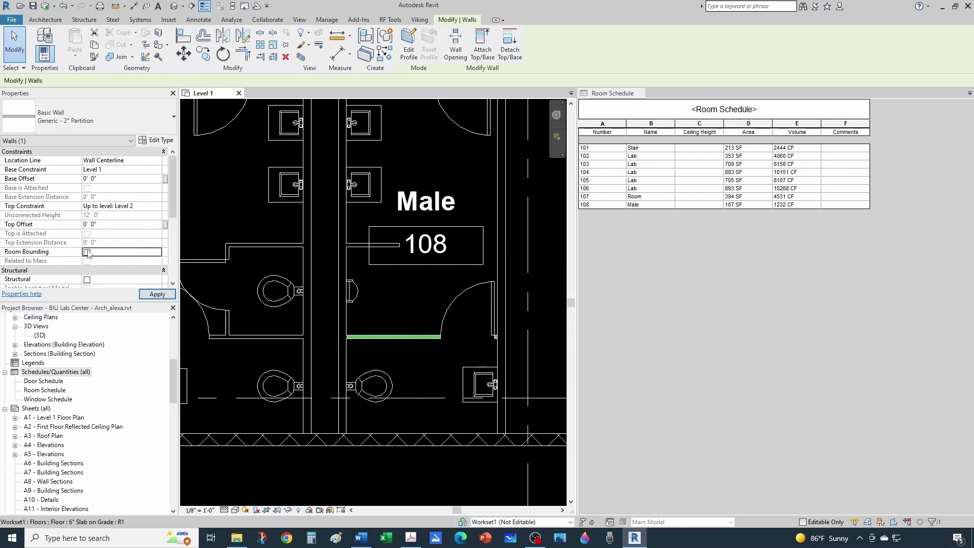
key("Escape")
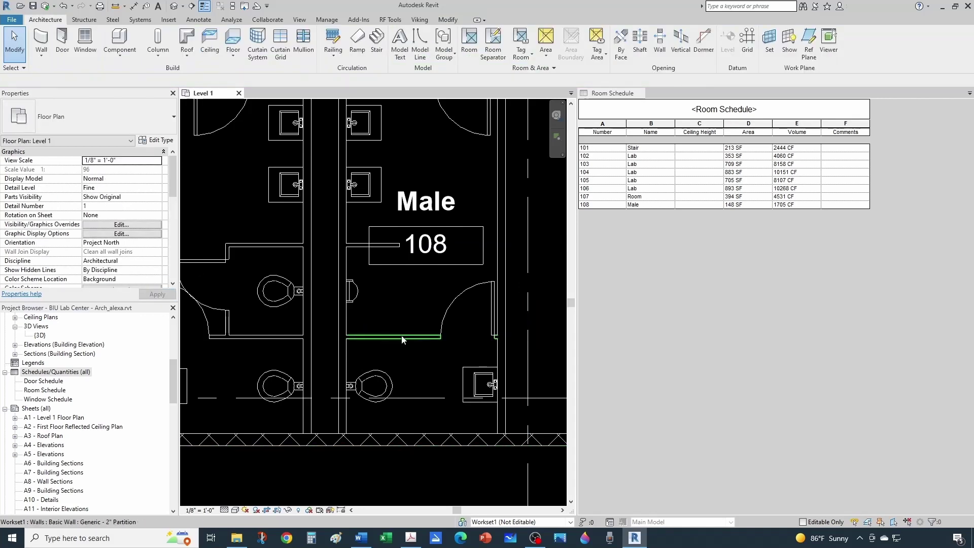
scroll(403, 335, "down", 2)
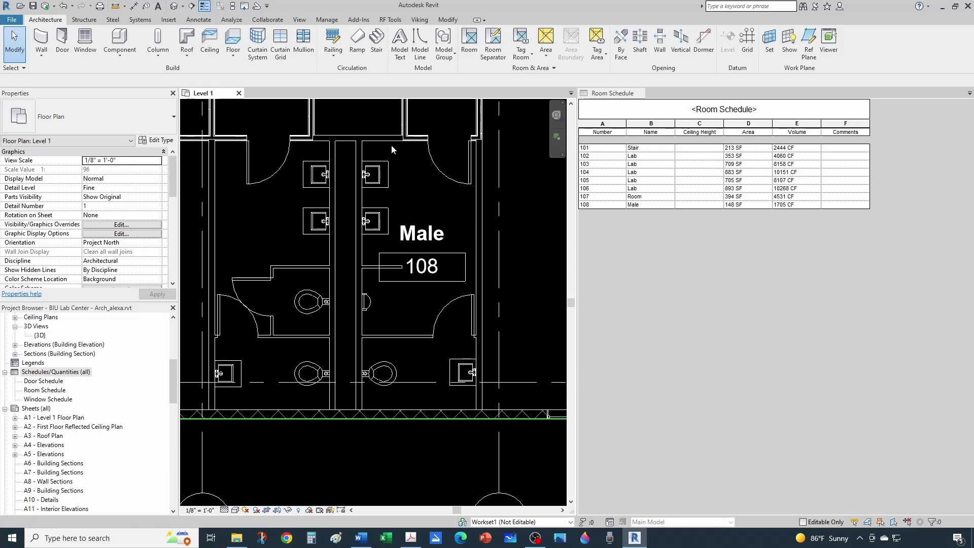
key("Tab")
key("Tab")
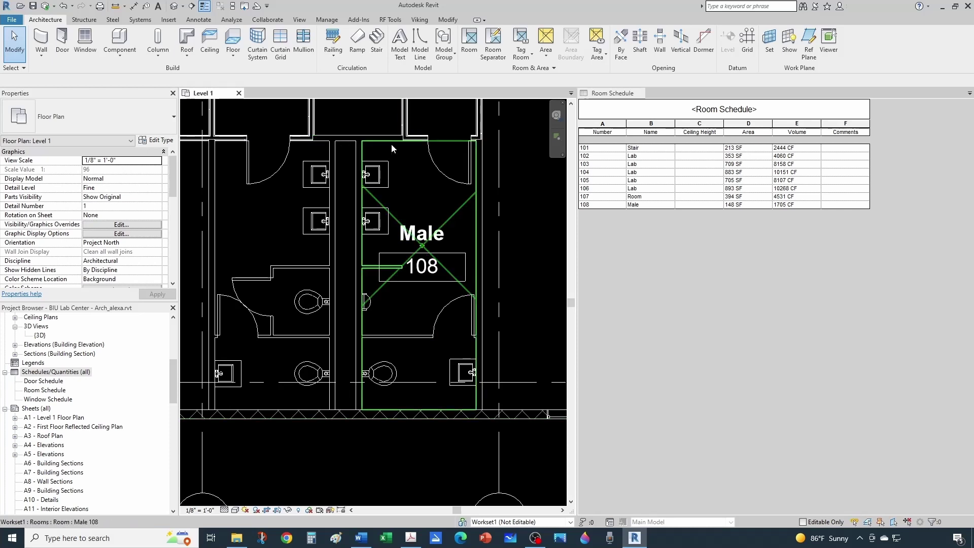
left_click(391, 144)
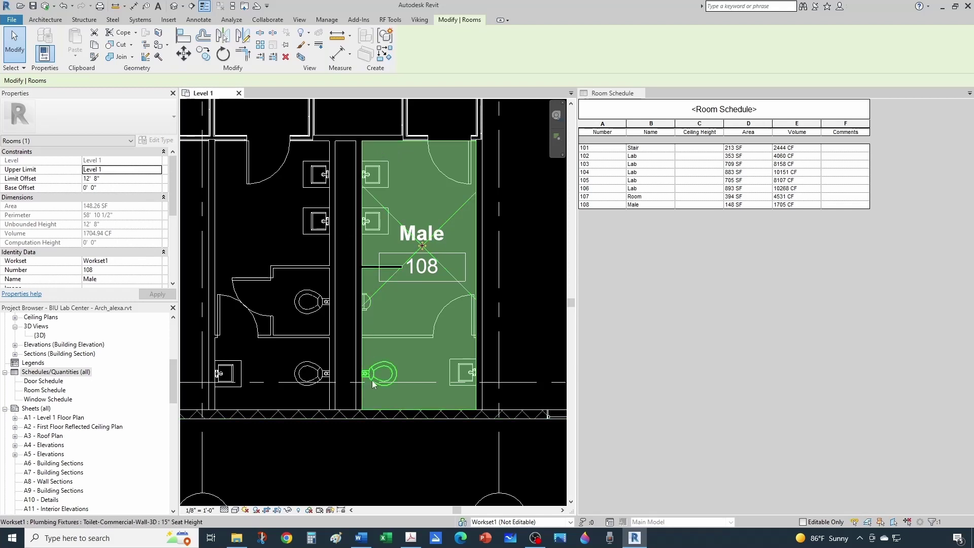
key("Escape")
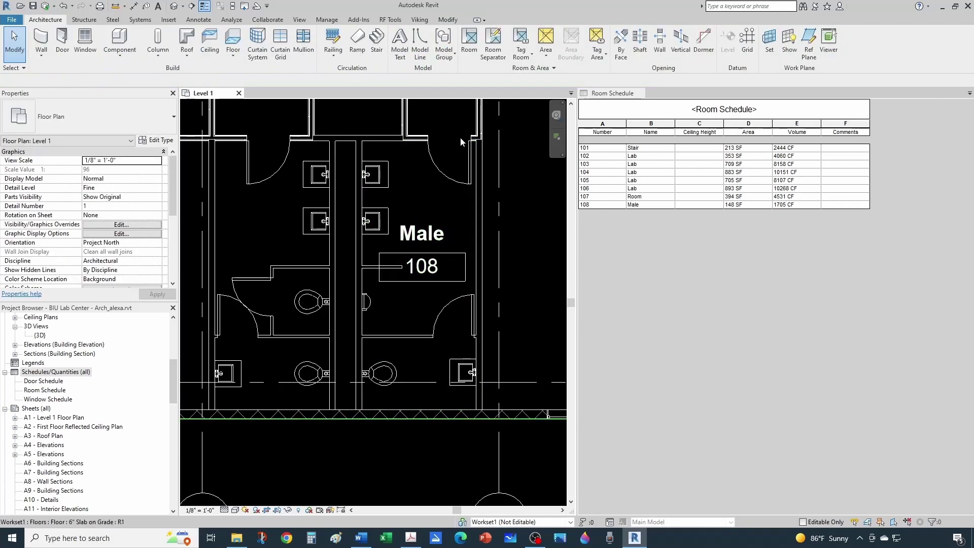
left_click(469, 45)
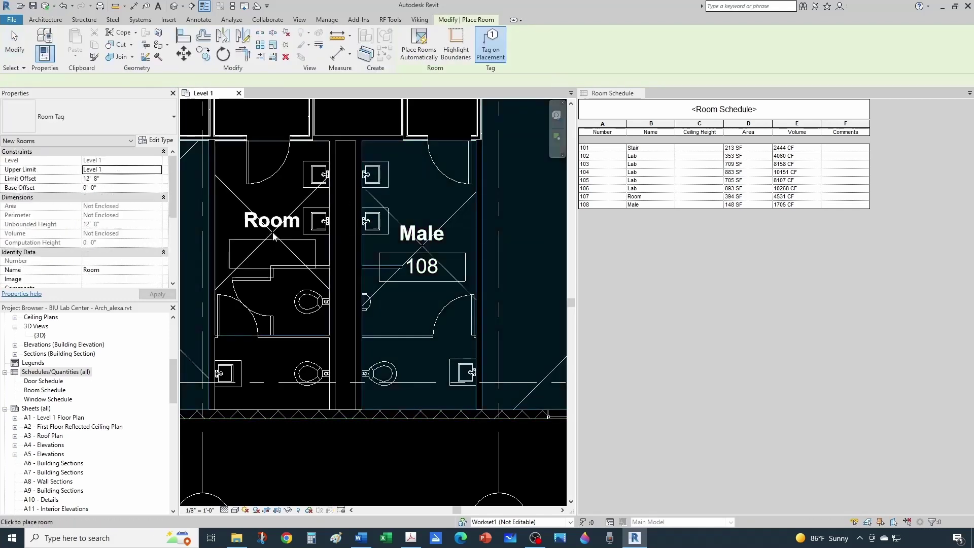
left_click(274, 224)
middle_click_drag(255, 263, 304, 265)
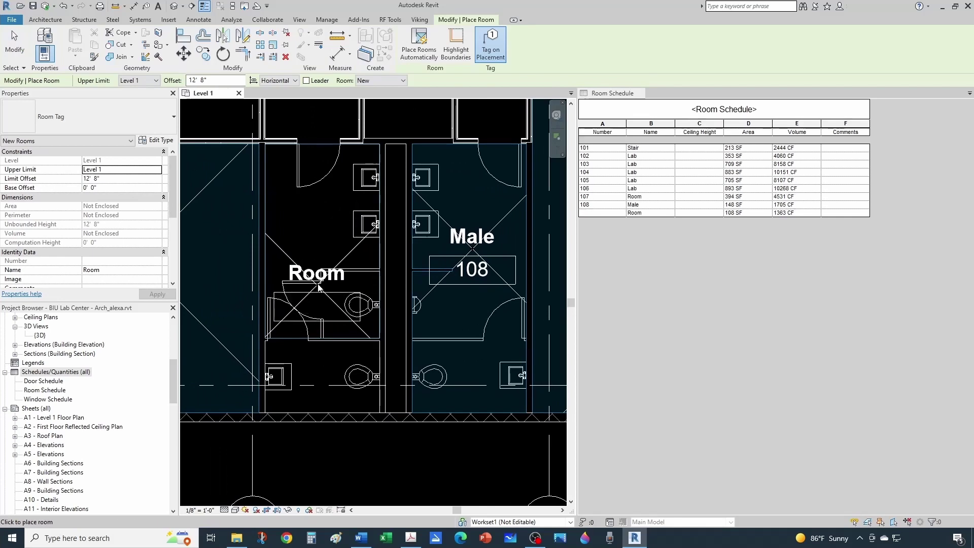
key("Escape")
key("Escape")
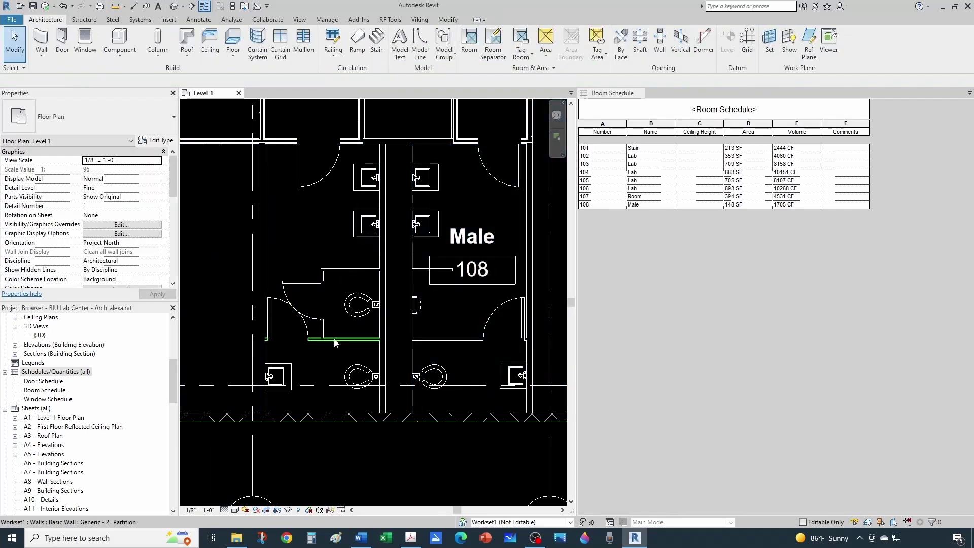
Step: Turn off Room Bounding for the 2" partition wall at the west restroom's south stall and start placing a room
left_click(334, 338)
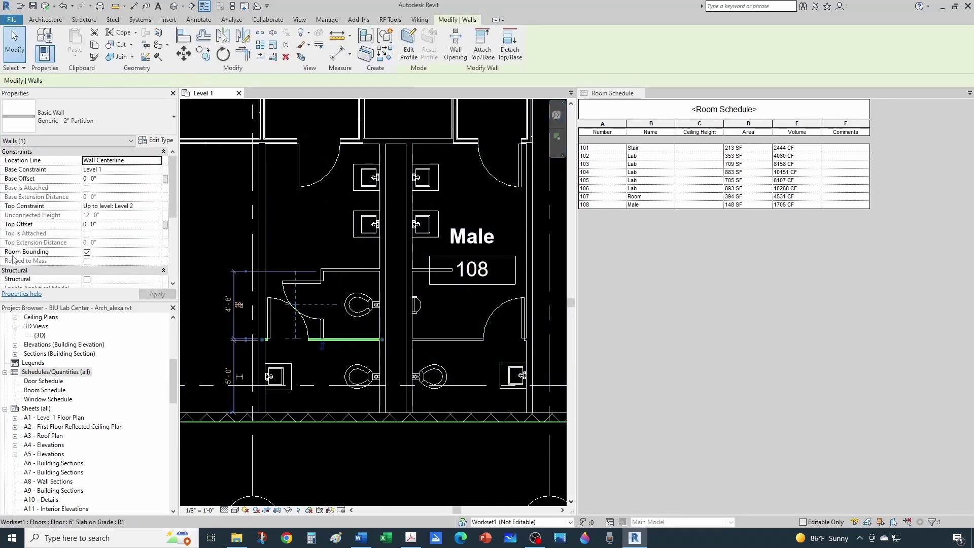
left_click(87, 253)
left_click(283, 243)
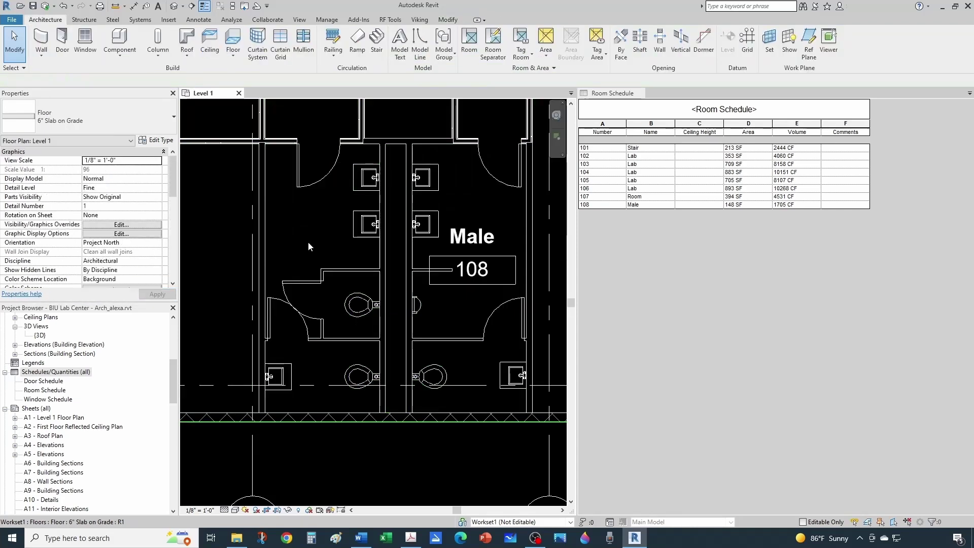
left_click(470, 40)
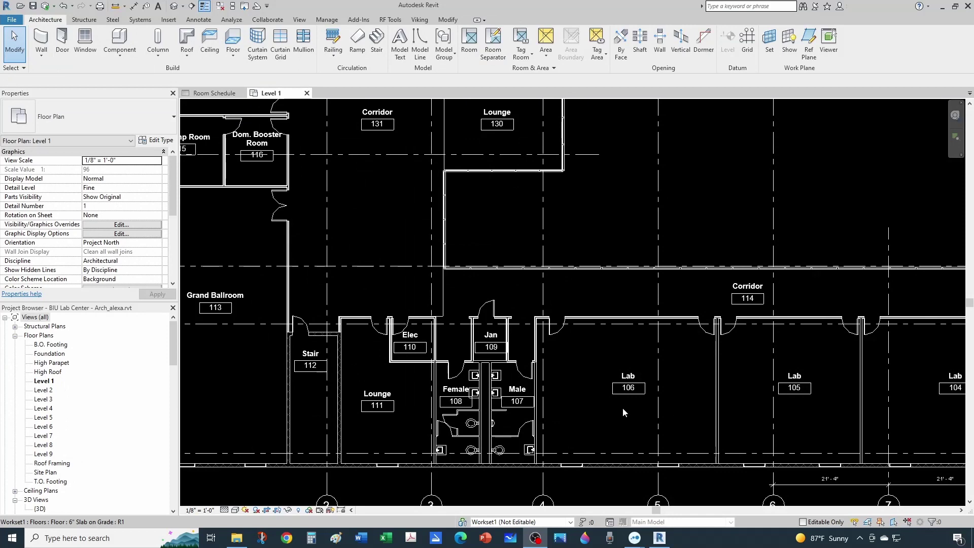
Step: Examine the extents of the Grand Ballroom room on the Level 1 plan with the fully tagged rooms
scroll(659, 411, "down", 2)
middle_click_drag(497, 403, 559, 404)
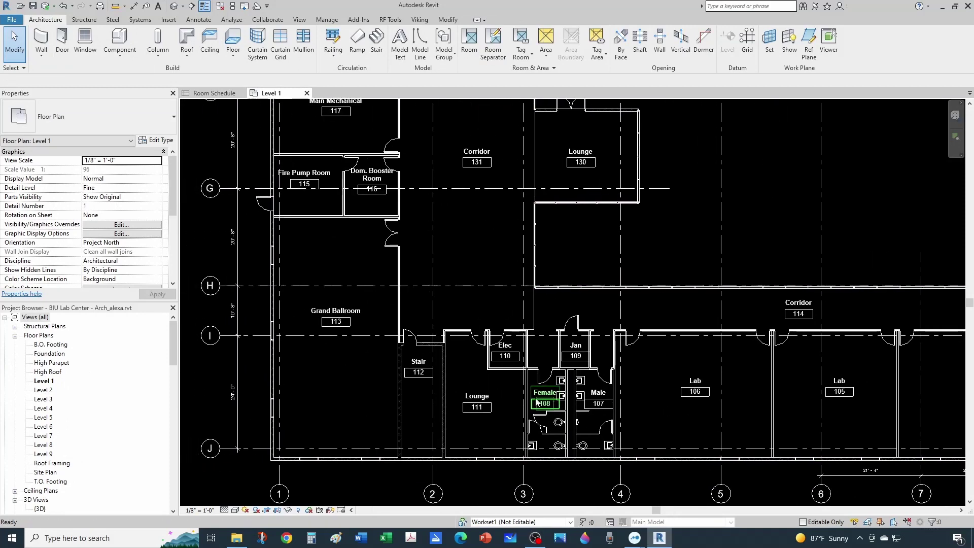
scroll(379, 367, "up", 1)
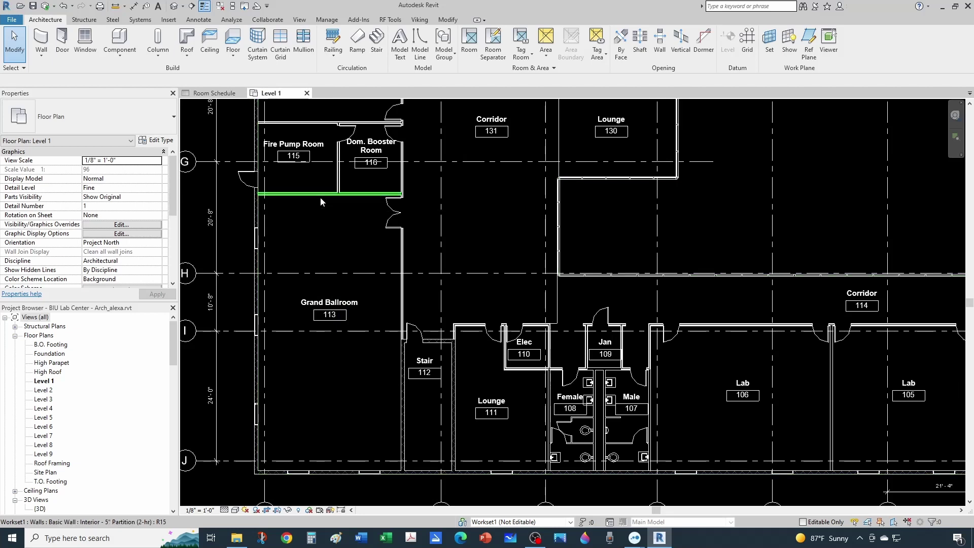
left_click(316, 217)
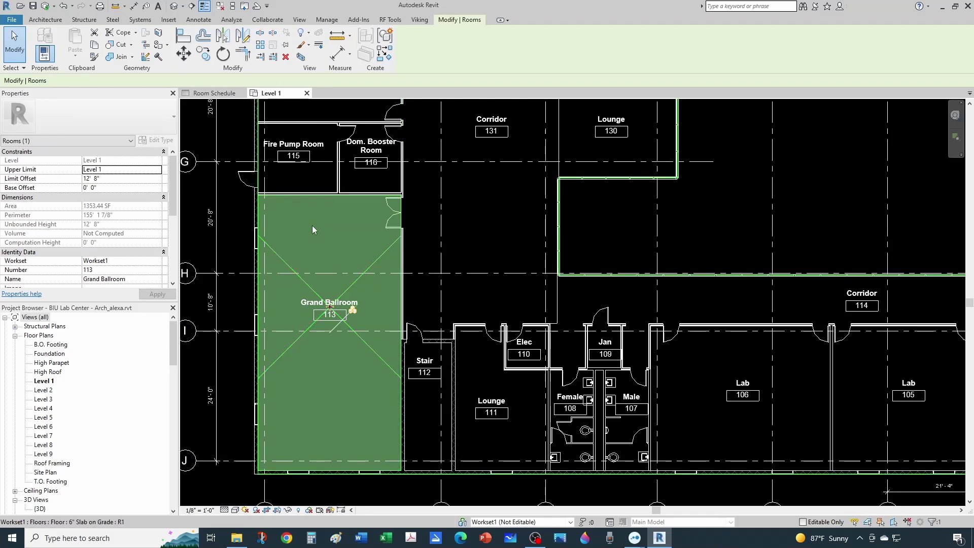
key("Escape")
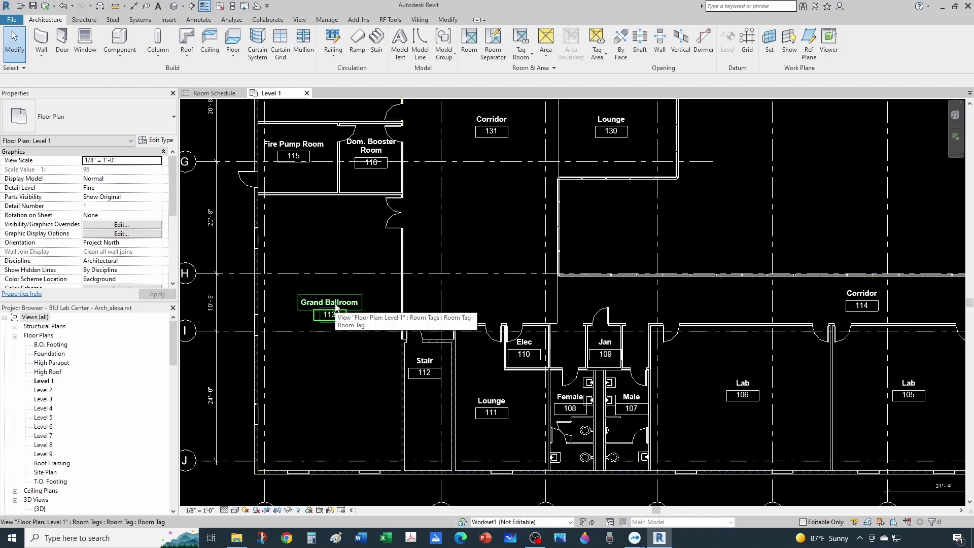
Step: Draw a horizontal room separation line across the Grand Ballroom between grids H and I, from the west wall to the east wall
left_click(493, 53)
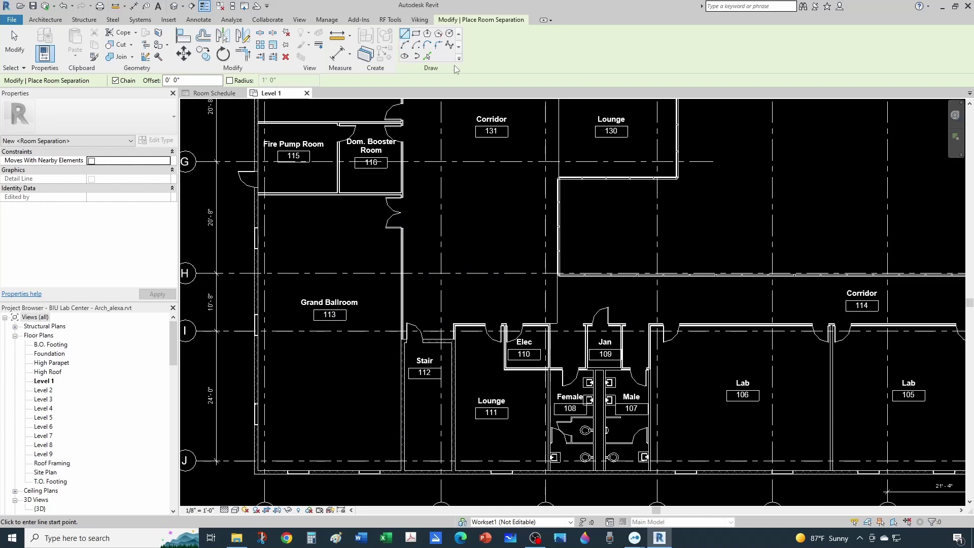
scroll(281, 352, "up", 5)
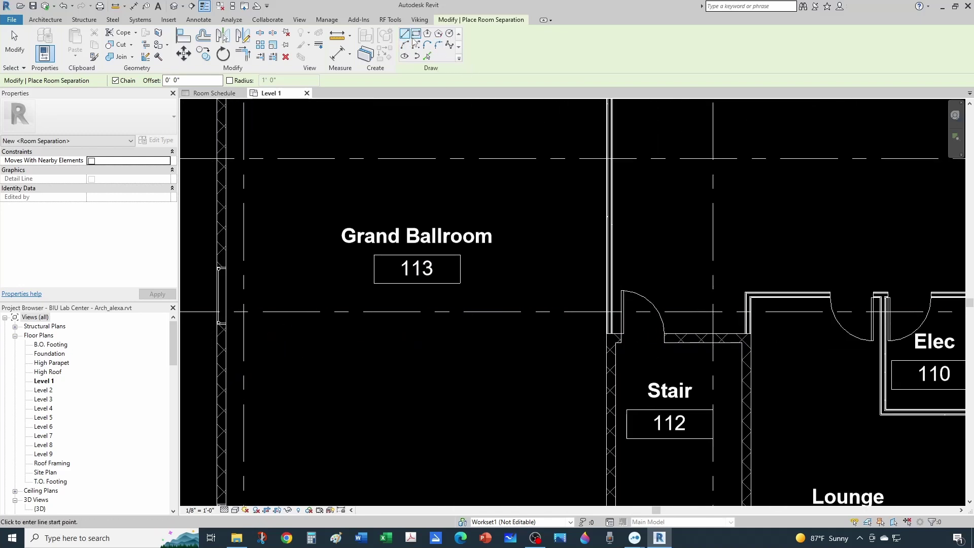
left_click(224, 265)
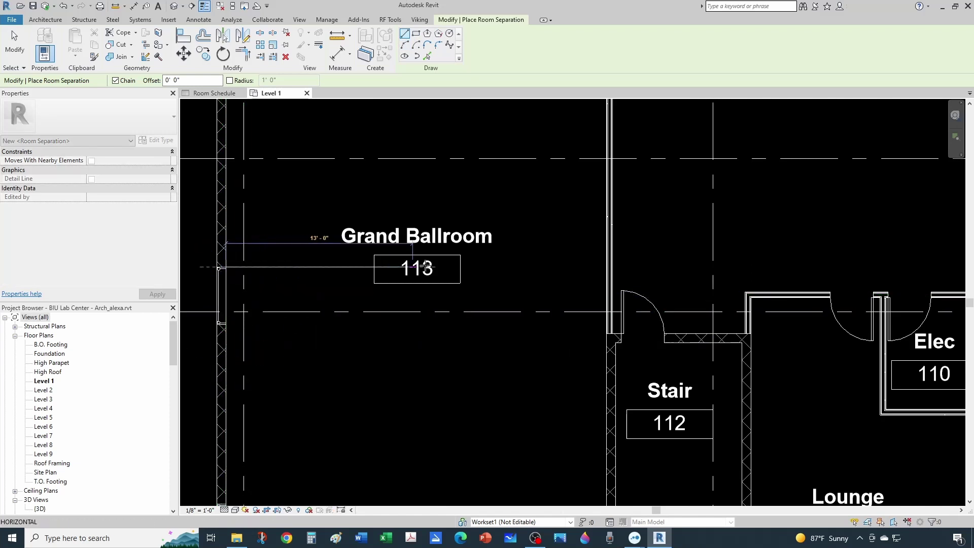
left_click(607, 266)
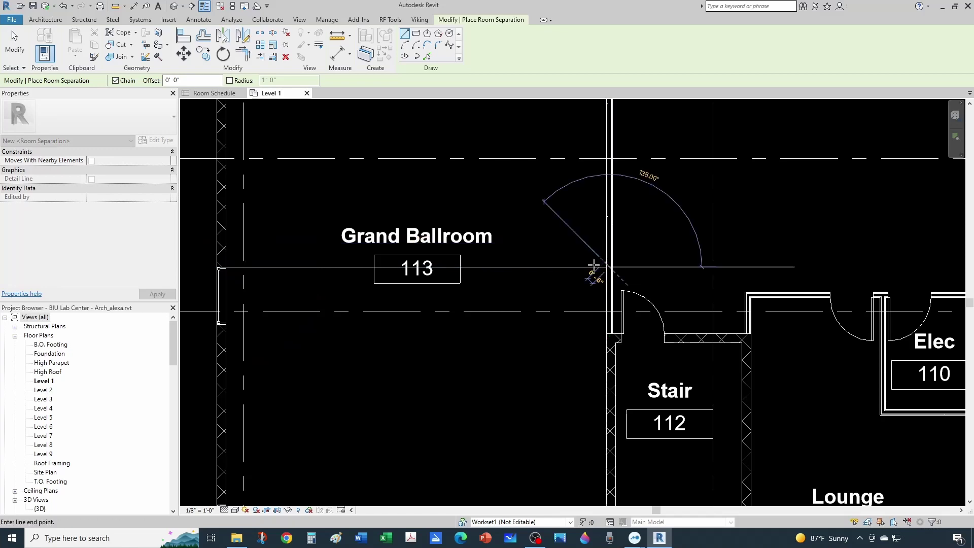
key("Escape")
key("Escape")
Step: Select the Grand Ballroom room north of the separation line and move its reference cross to the middle of that space
scroll(500, 221, "down", 3)
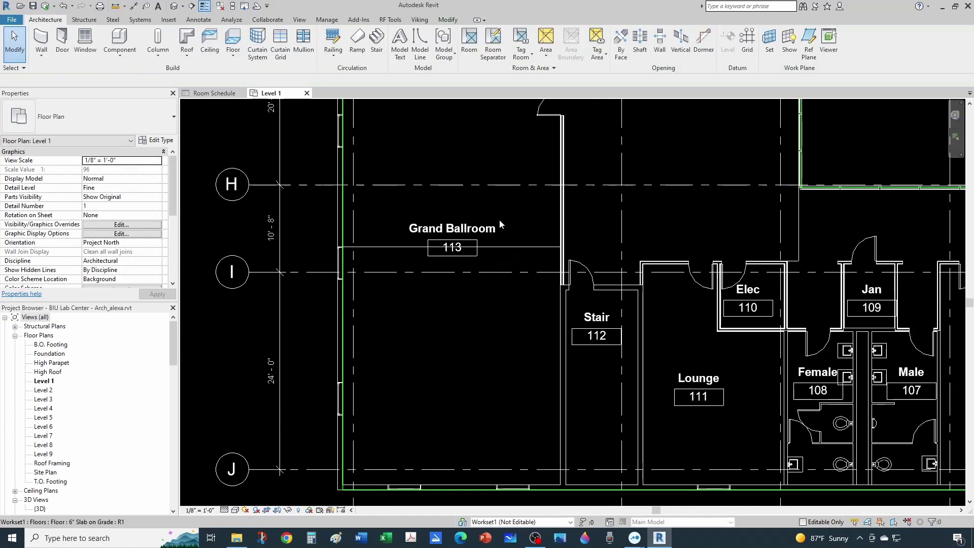
scroll(500, 219, "down", 2)
middle_click_drag(460, 164, 466, 191)
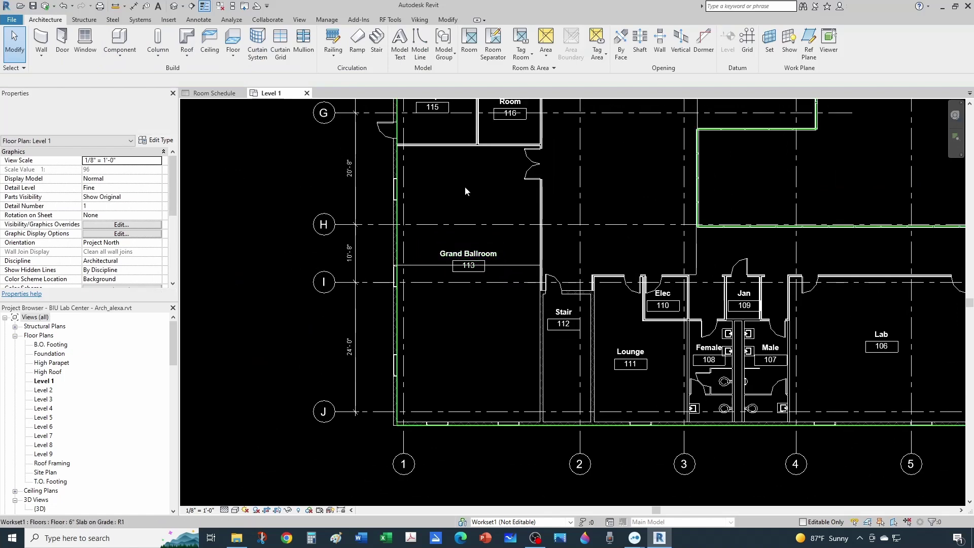
left_click(457, 154)
scroll(455, 254, "up", 1)
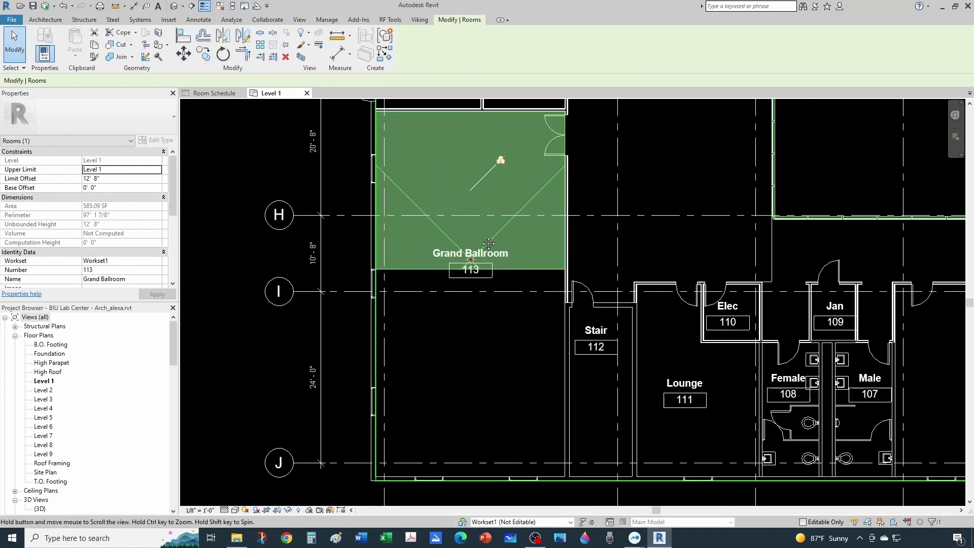
middle_click_drag(489, 243, 493, 283)
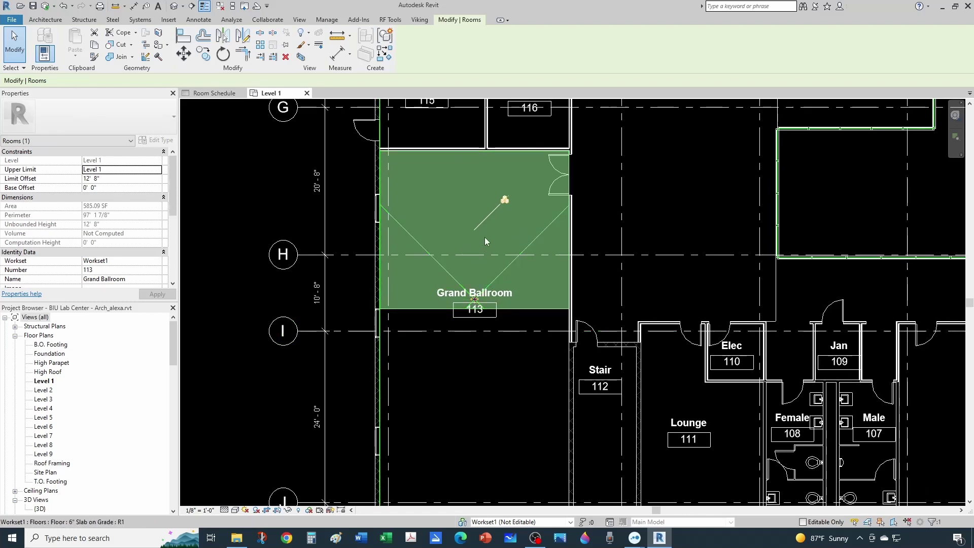
scroll(472, 272, "up", 1)
left_click_drag(476, 301, 467, 227)
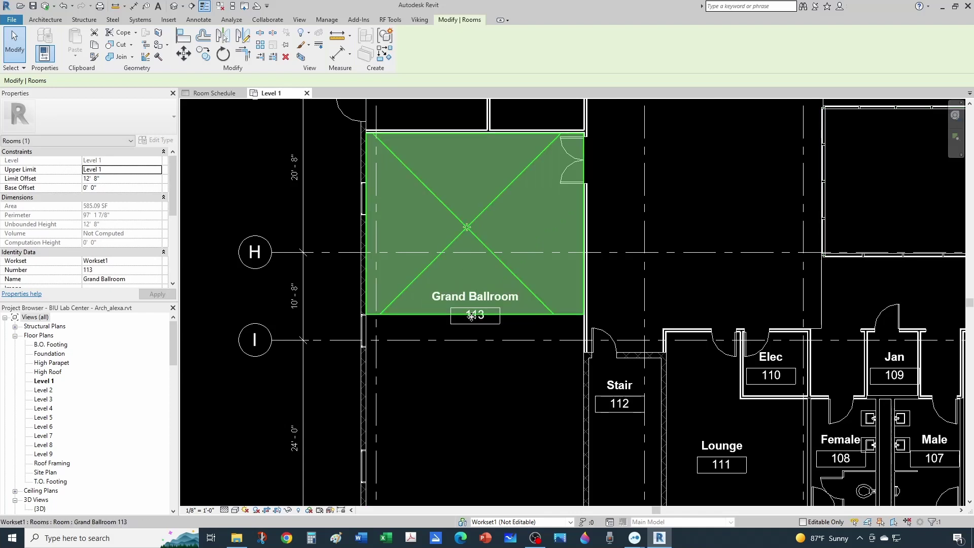
key("Escape")
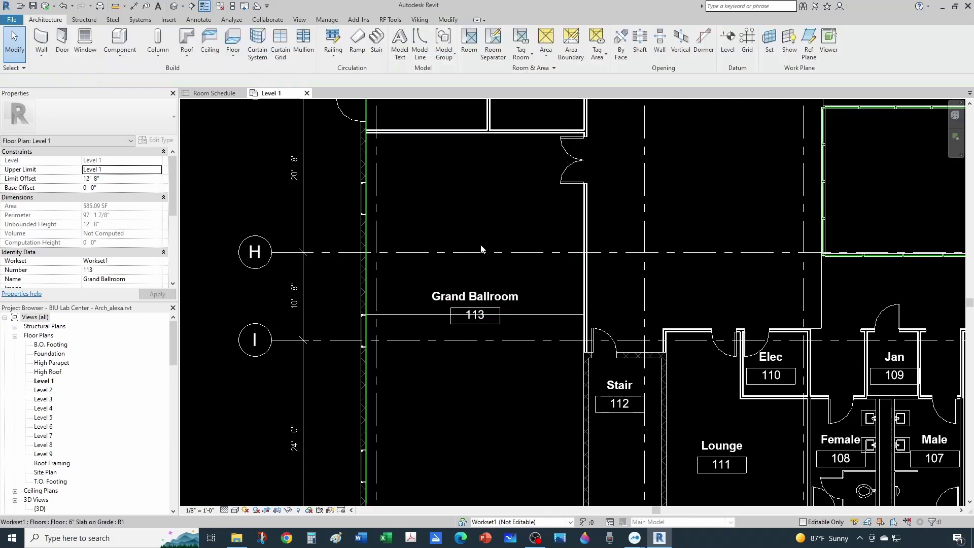
Step: Place a new tagged room in the empty space south of the ballroom's separation line
scroll(480, 249, "down", 1)
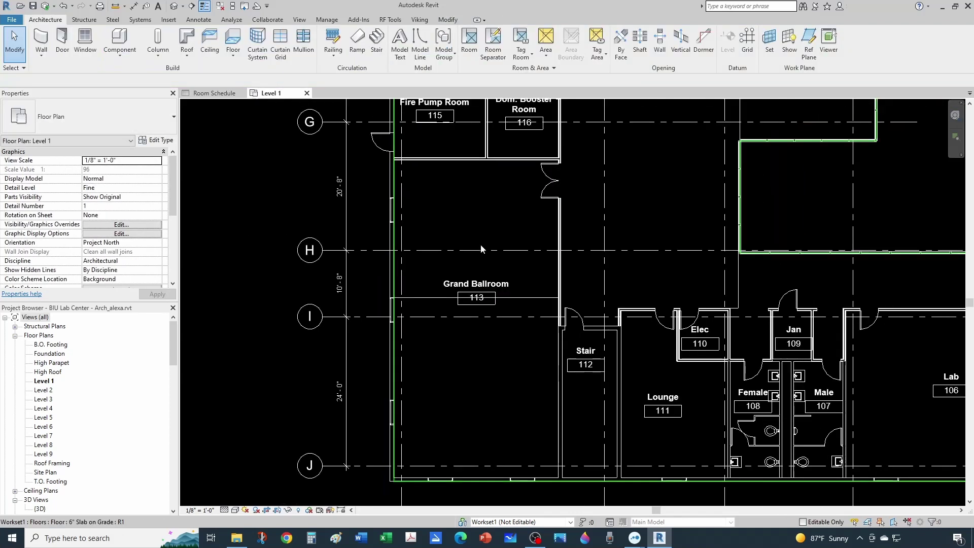
left_click(476, 46)
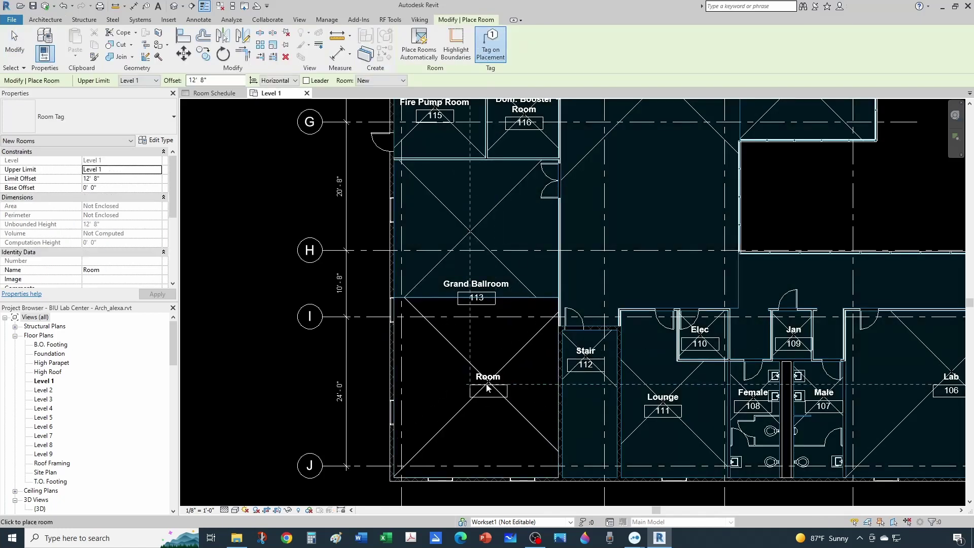
left_click(488, 387)
scroll(477, 285, "up", 2)
key("Escape")
key("Escape")
Step: Rename room 113 to Grand Ballroom A and the new room south of it to Grand Ballroom B through their tags
double_click(484, 286)
left_click(500, 285)
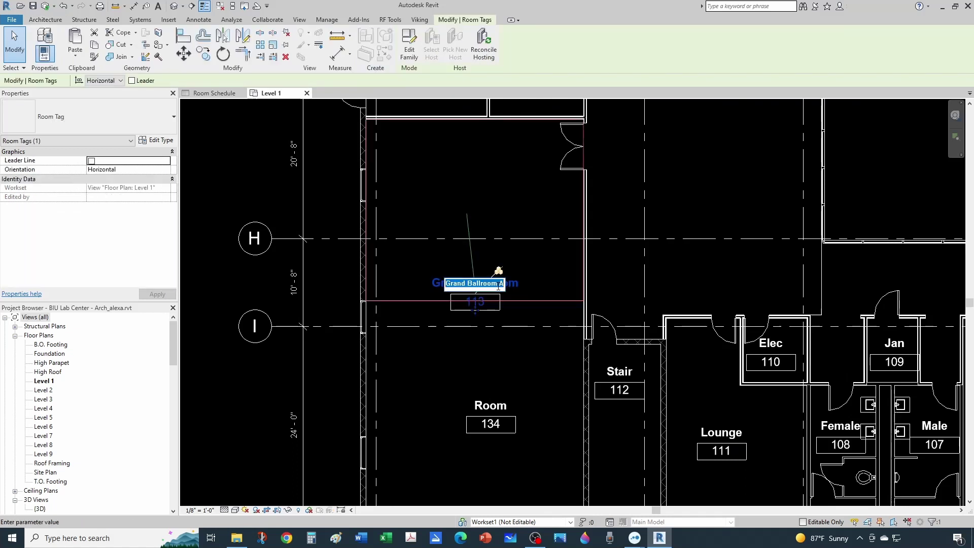
left_click(523, 369)
left_click(500, 411)
left_click(497, 408)
type("Grand Ballroom A")
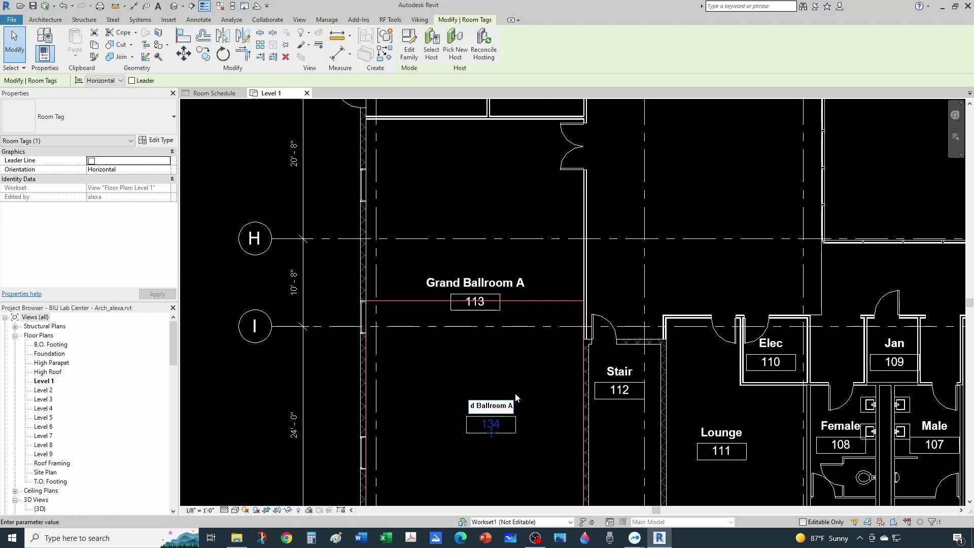
key("BackSpace")
type("B")
left_click(538, 377)
left_click(525, 358)
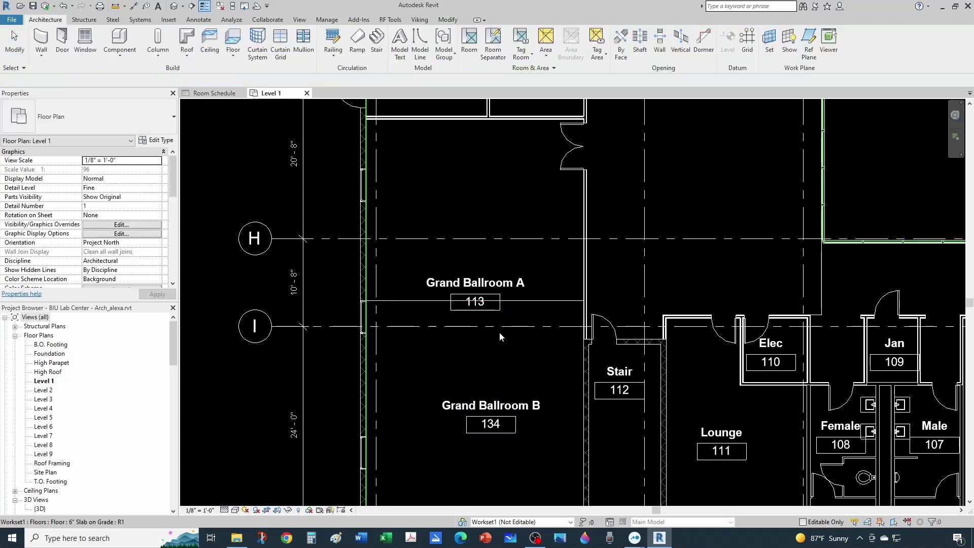
Step: Move the Grand Ballroom A tag north, off the separation line, to just above grid H
scroll(499, 305, "down", 3)
left_click(487, 307)
scroll(485, 315, "up", 1)
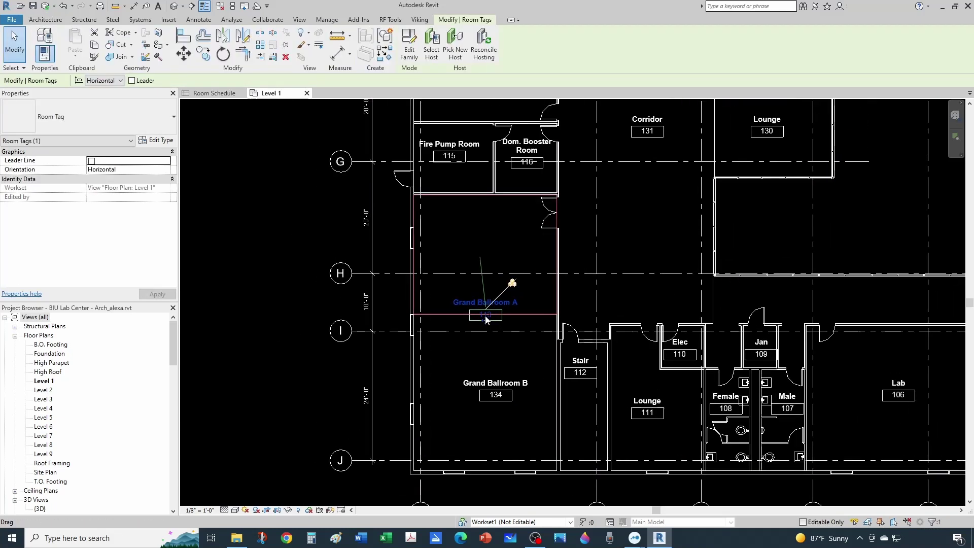
left_click_drag(486, 319, 479, 261)
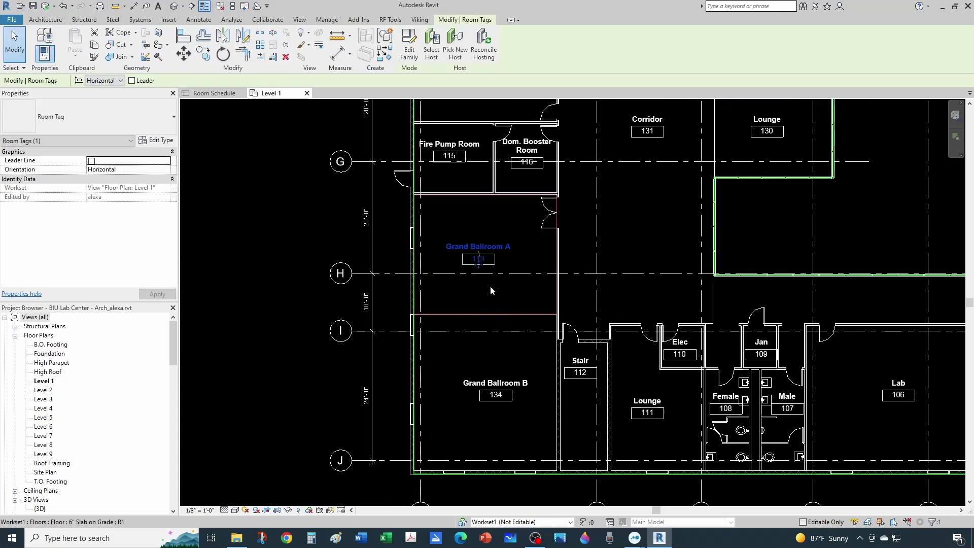
key("Escape")
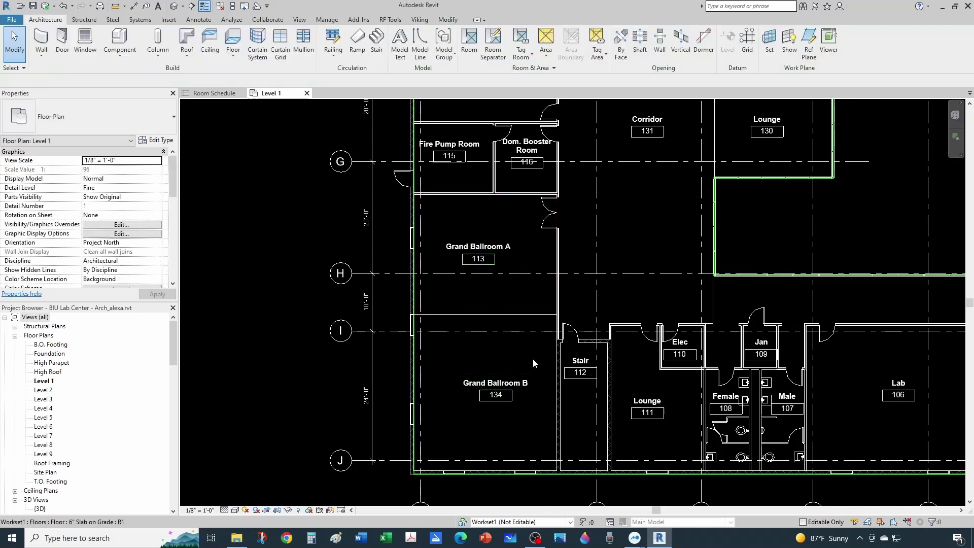
middle_click_drag(599, 375, 497, 382)
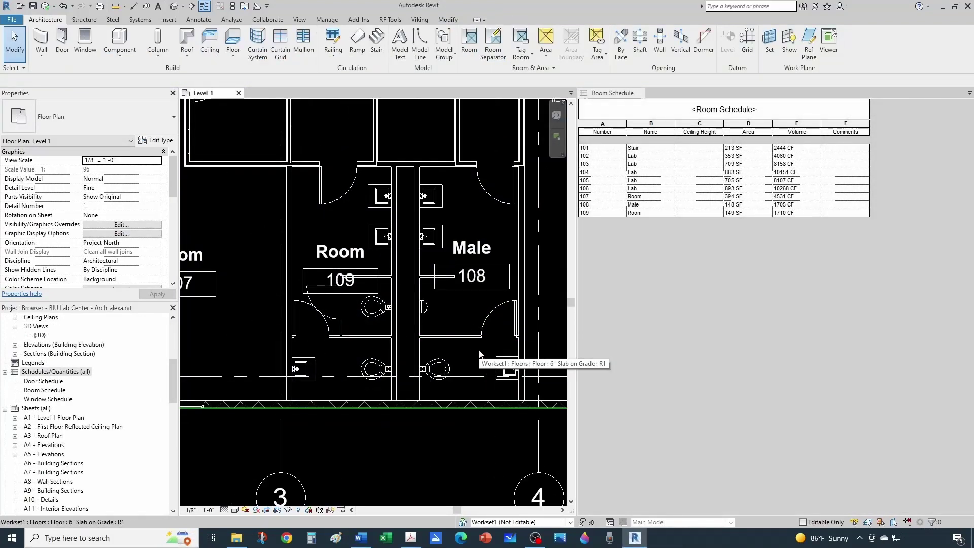
scroll(480, 354, "down", 1)
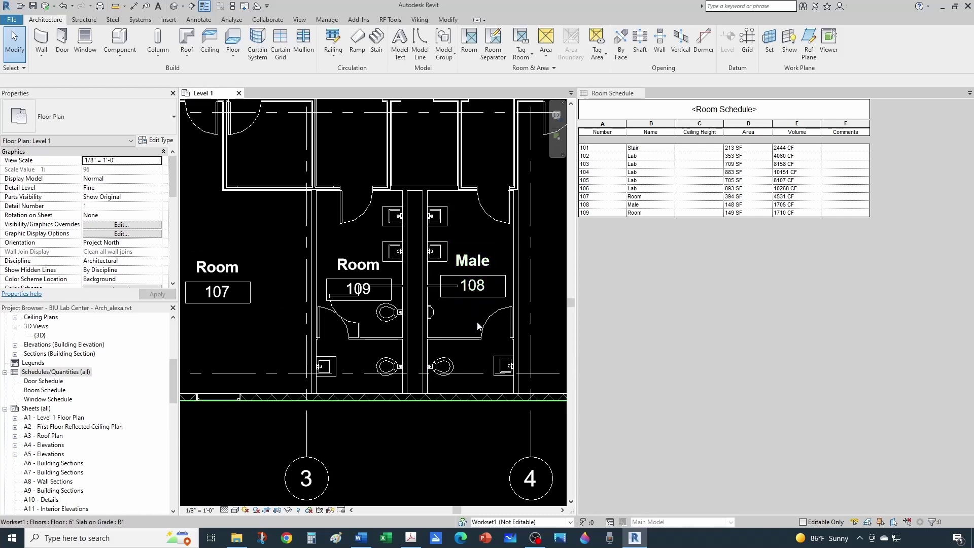
middle_click_drag(477, 331, 446, 330)
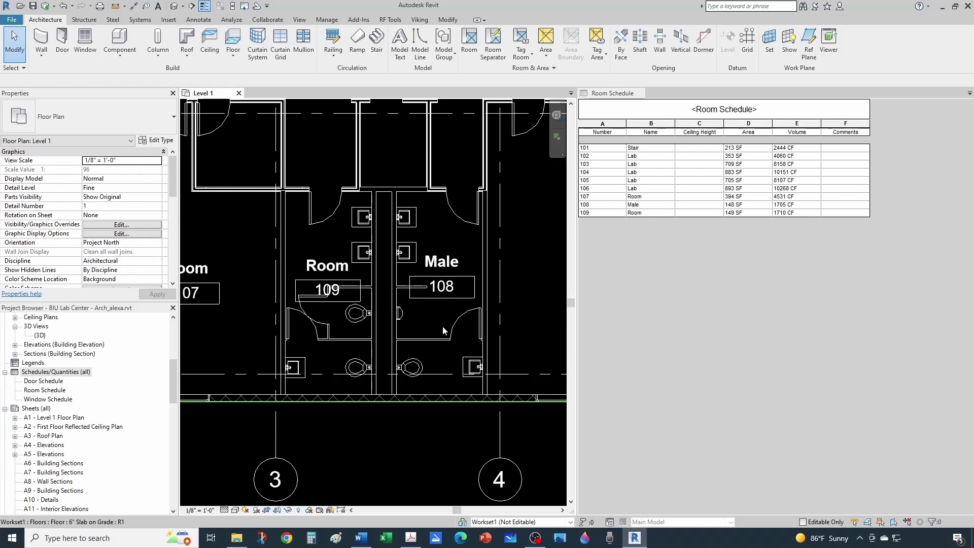
scroll(437, 327, "down", 1)
middle_click_drag(432, 333, 407, 336)
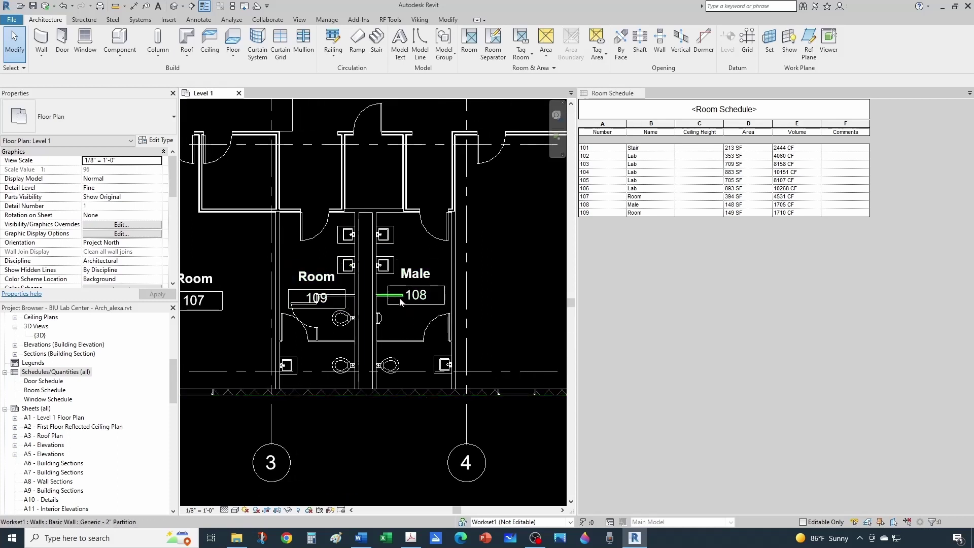